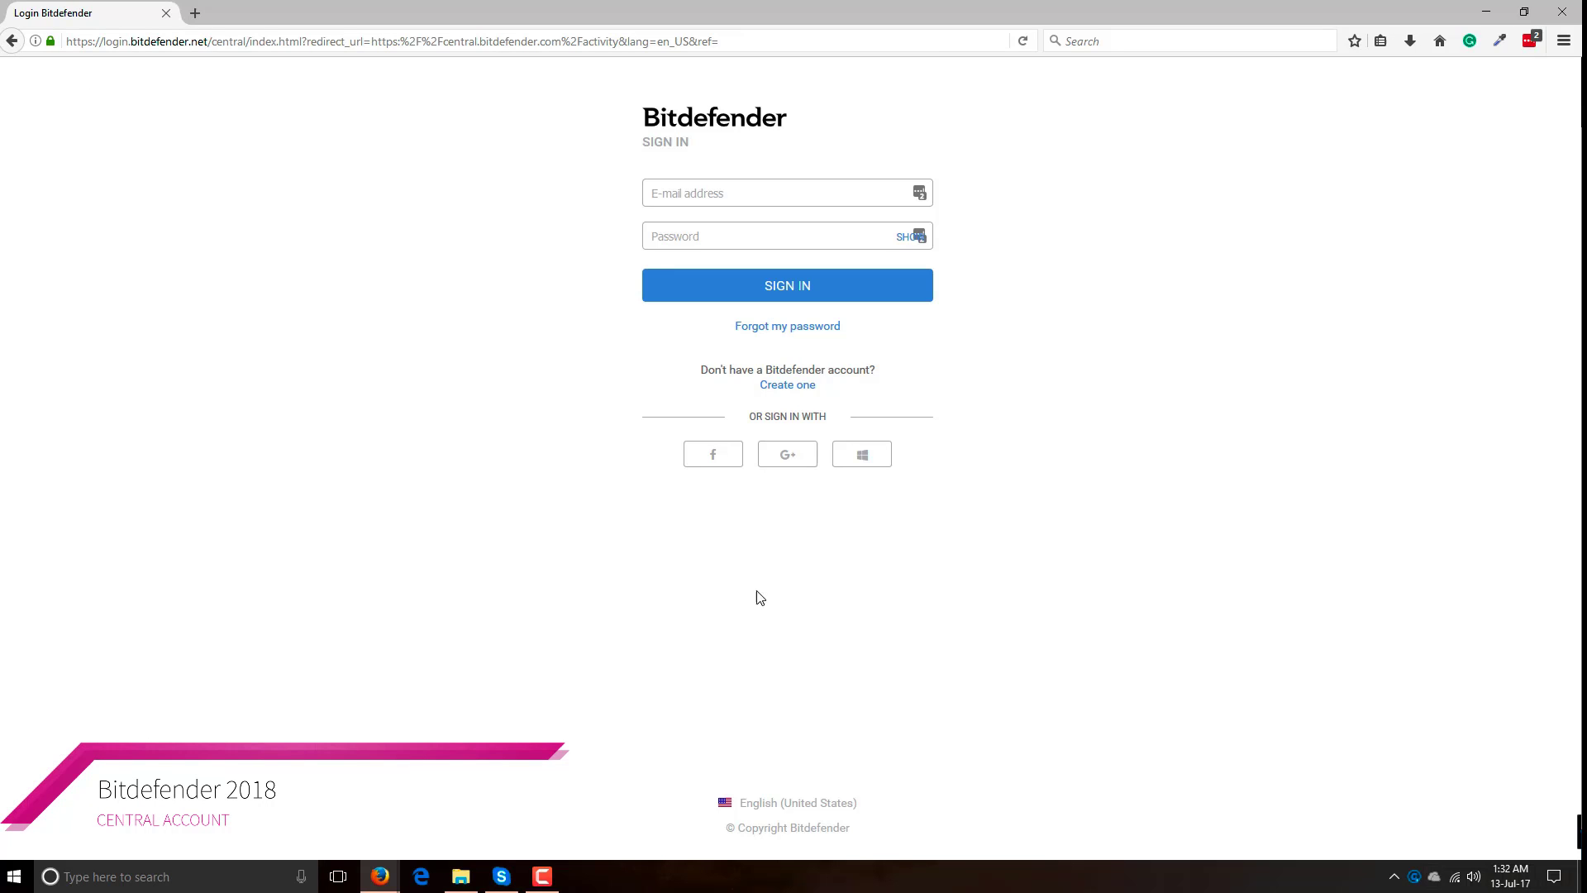
Step: Sign up for a new Bitdefender Central account with name, e-mail, password and the robot check
click(791, 385)
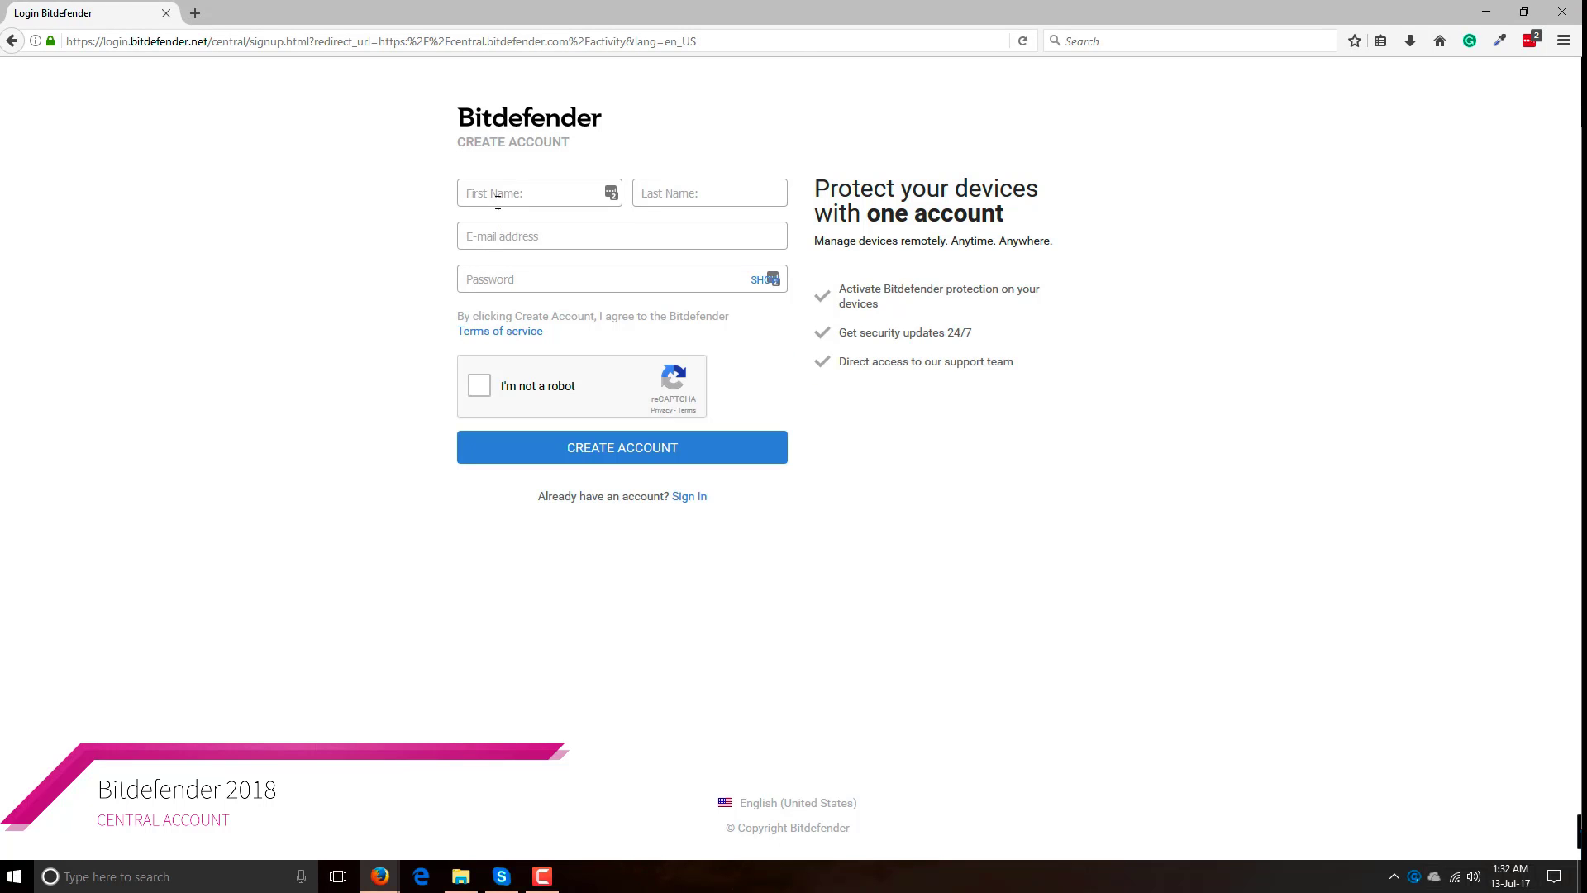
click(499, 193)
key(Tab)
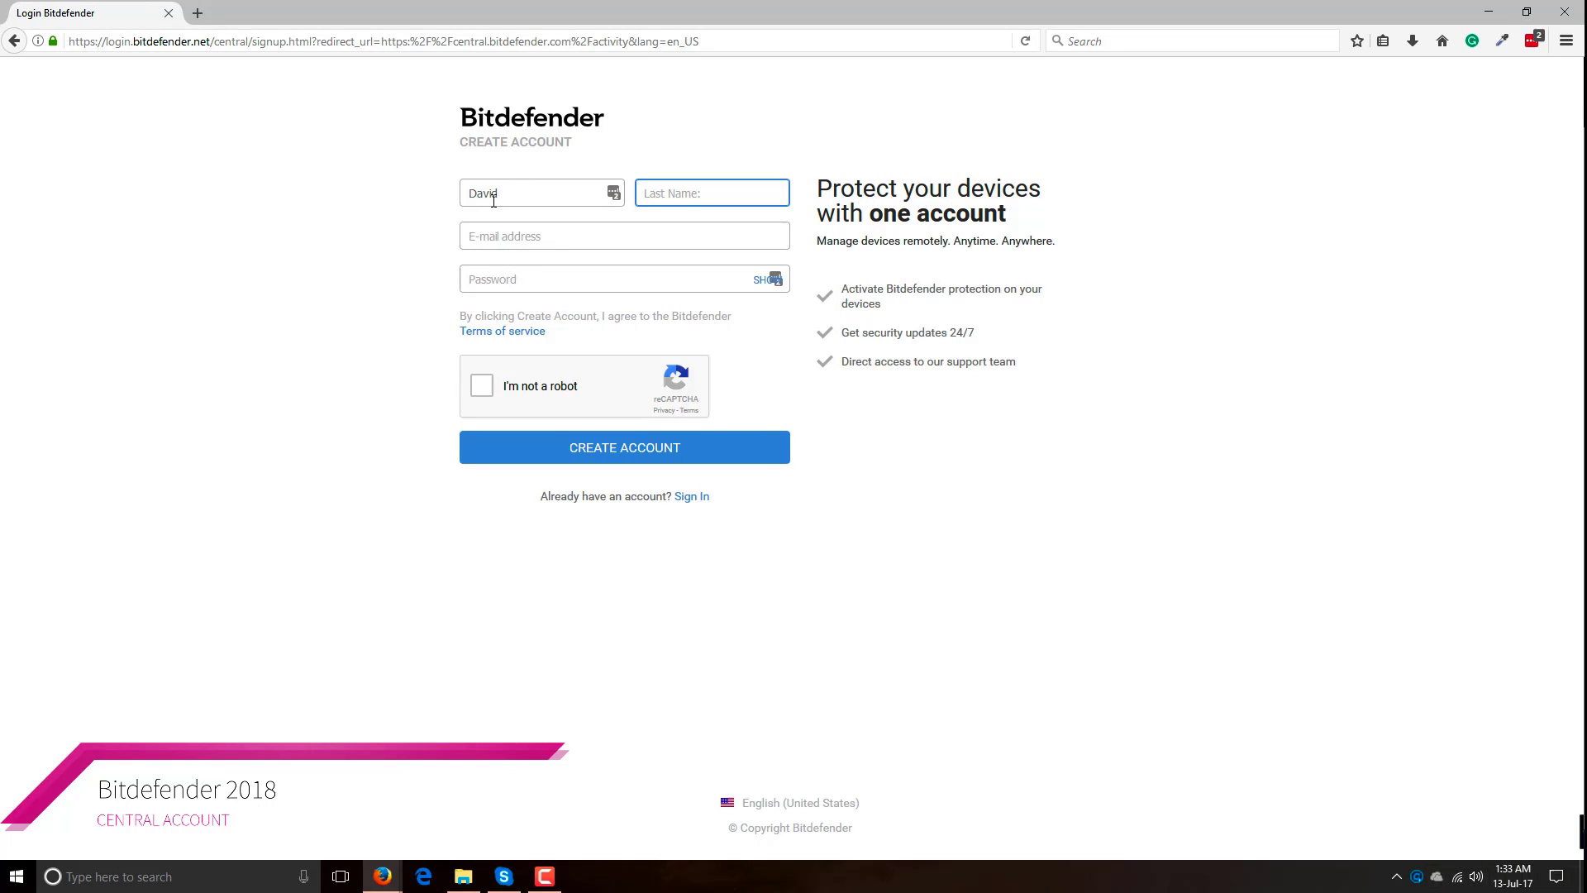
click(584, 237)
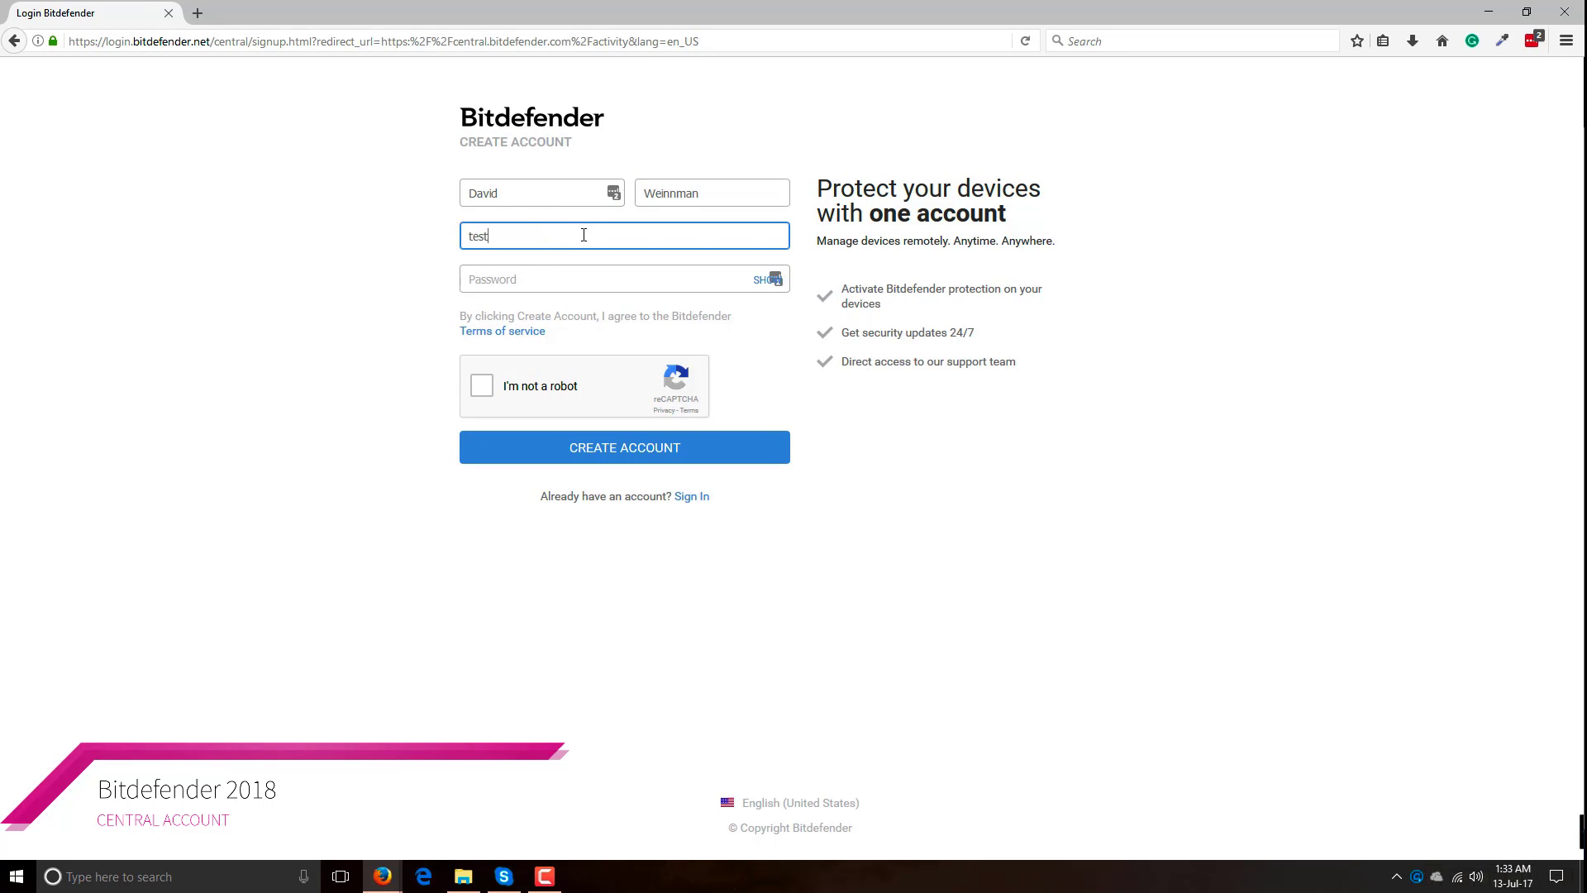
key(Tab)
text(•)
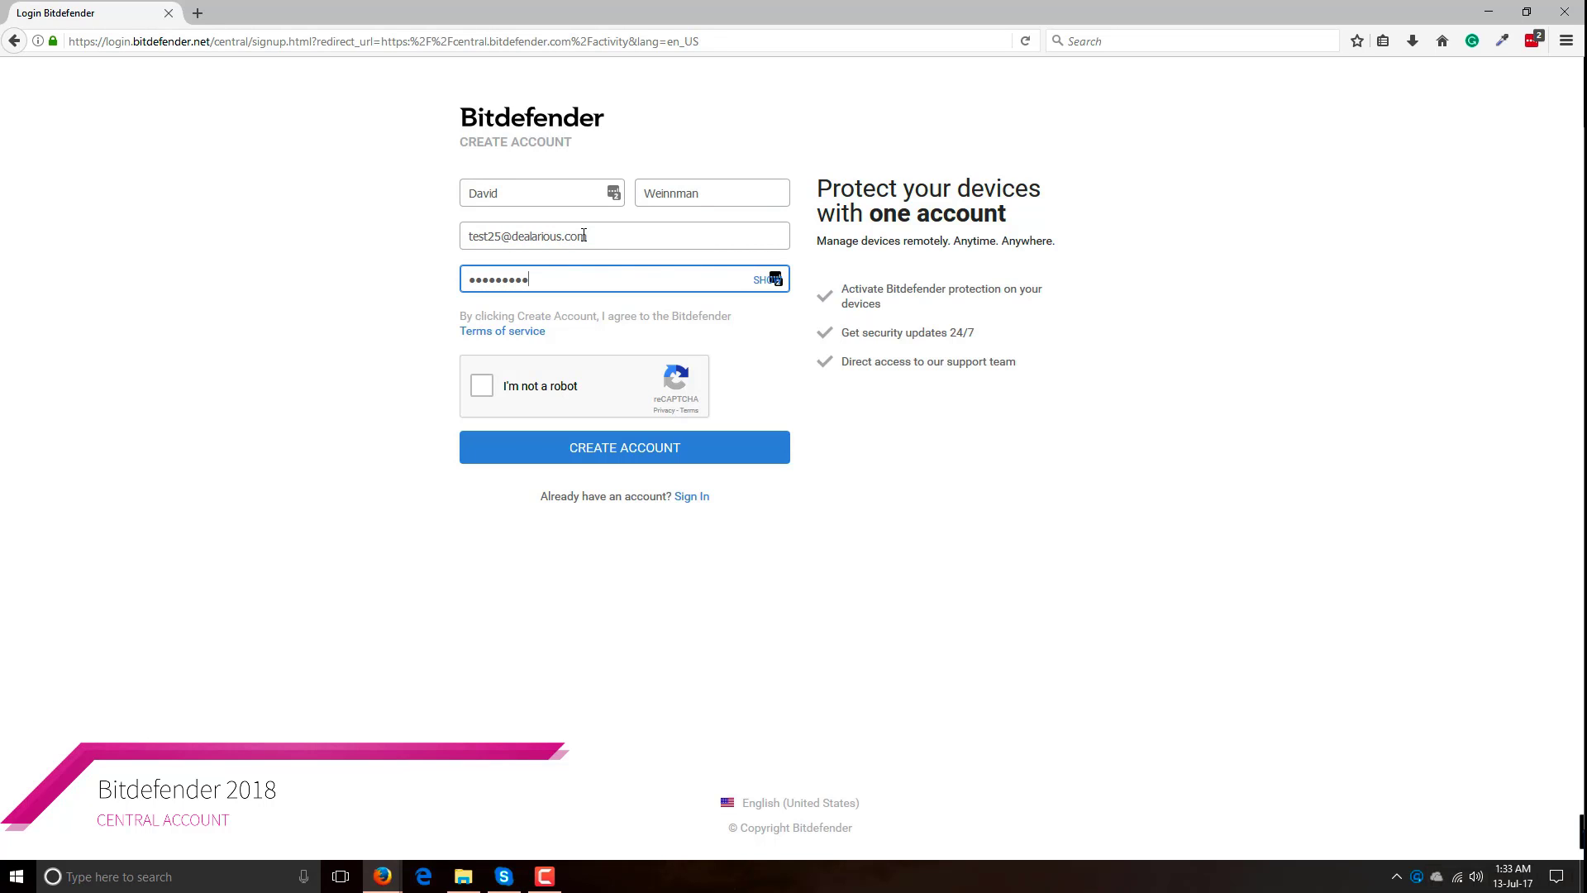
click(481, 386)
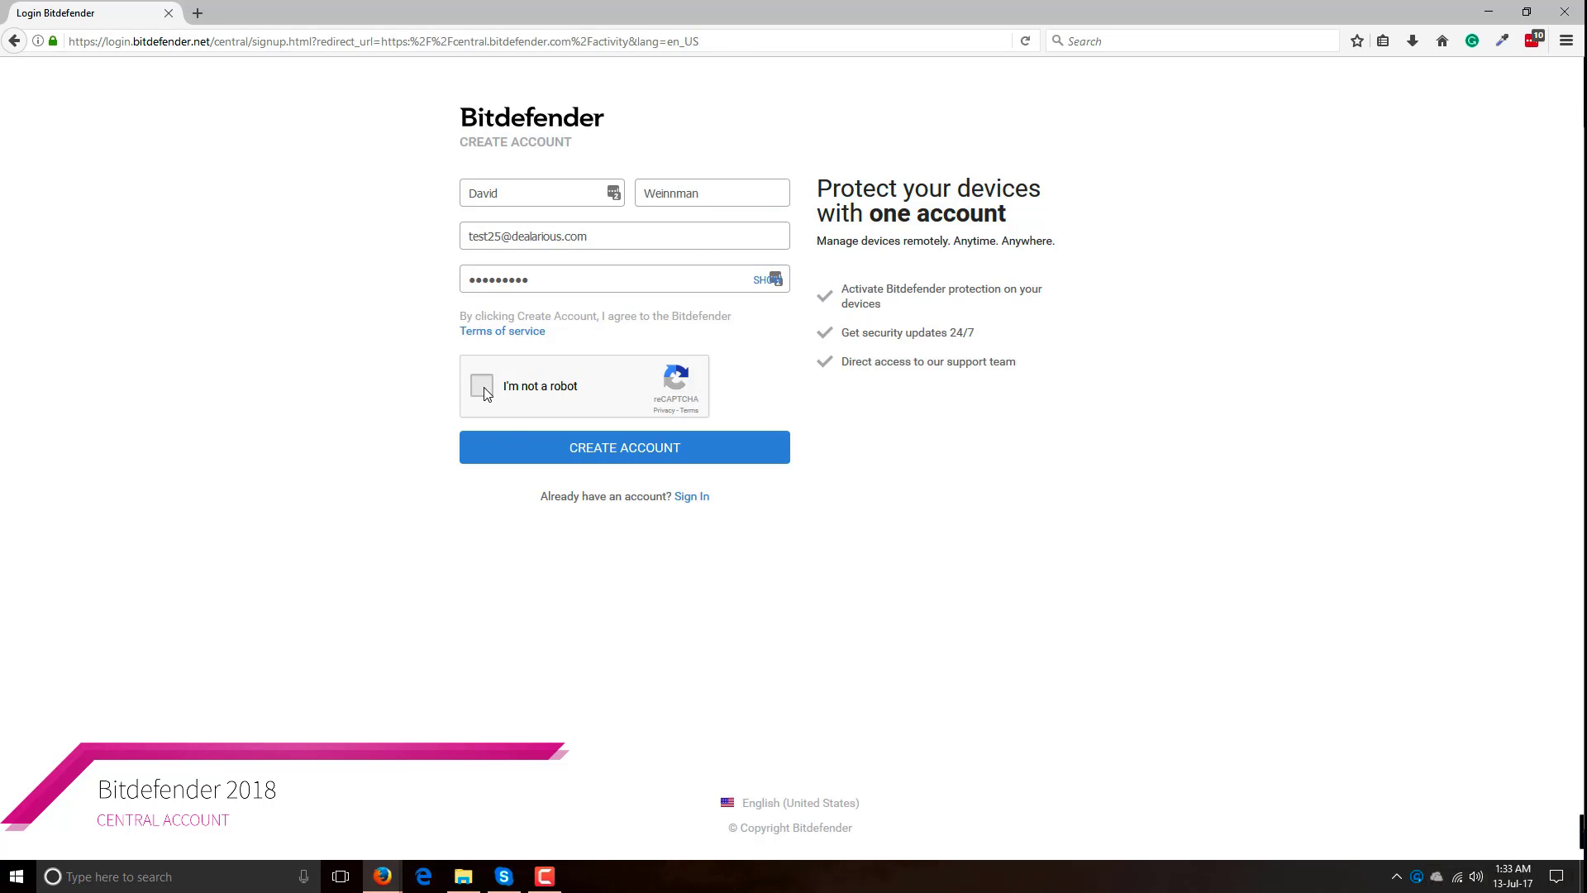
click(602, 452)
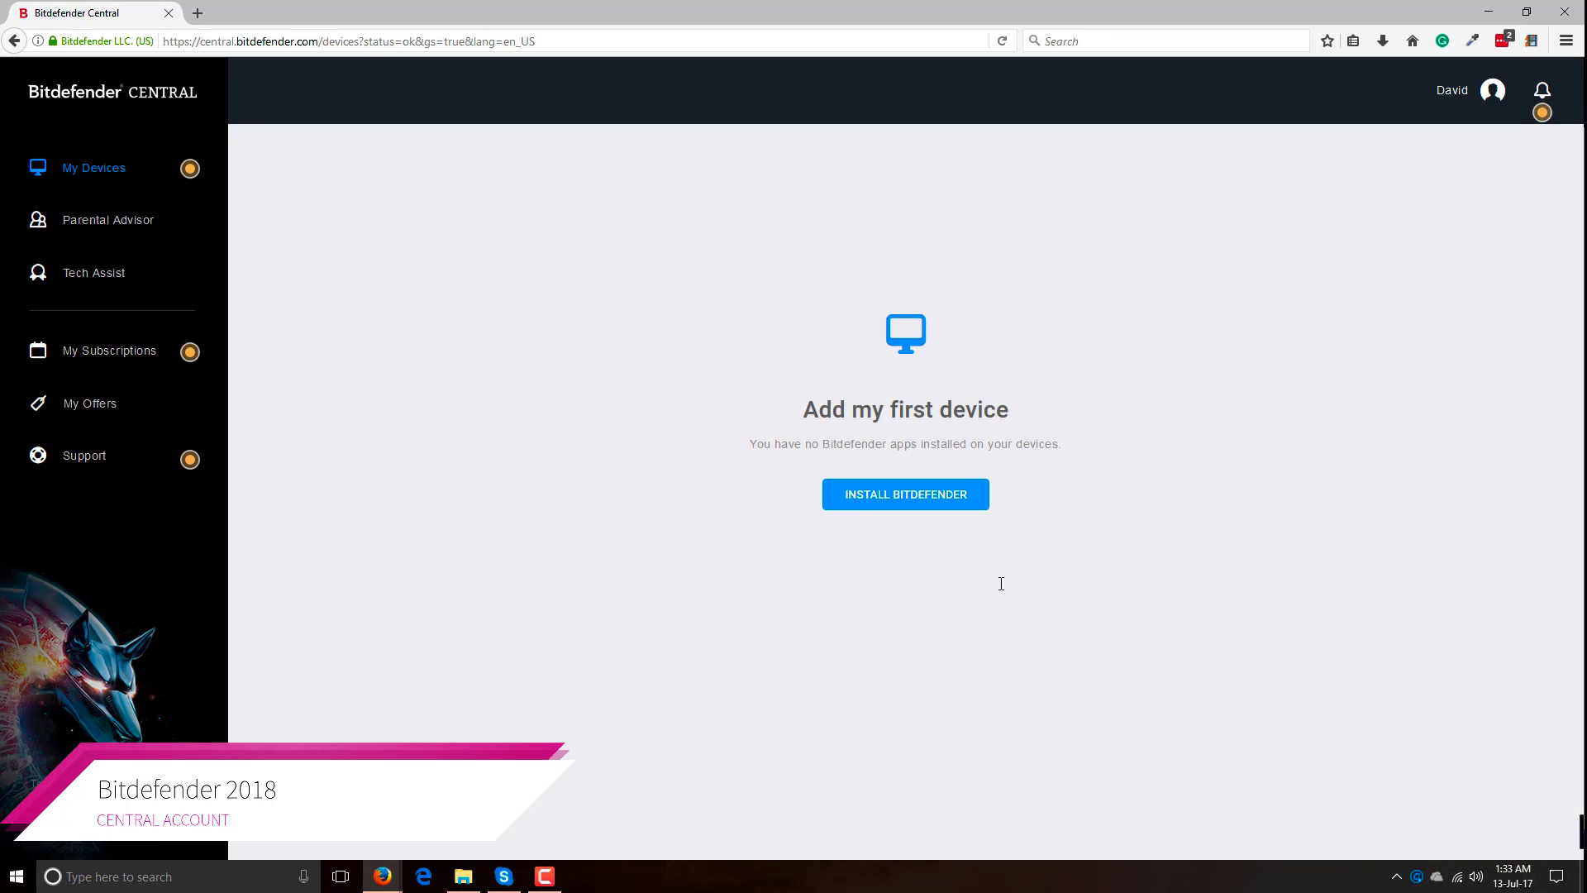
Step: Look at the 'On another device' platform choices, then close that chooser
click(905, 502)
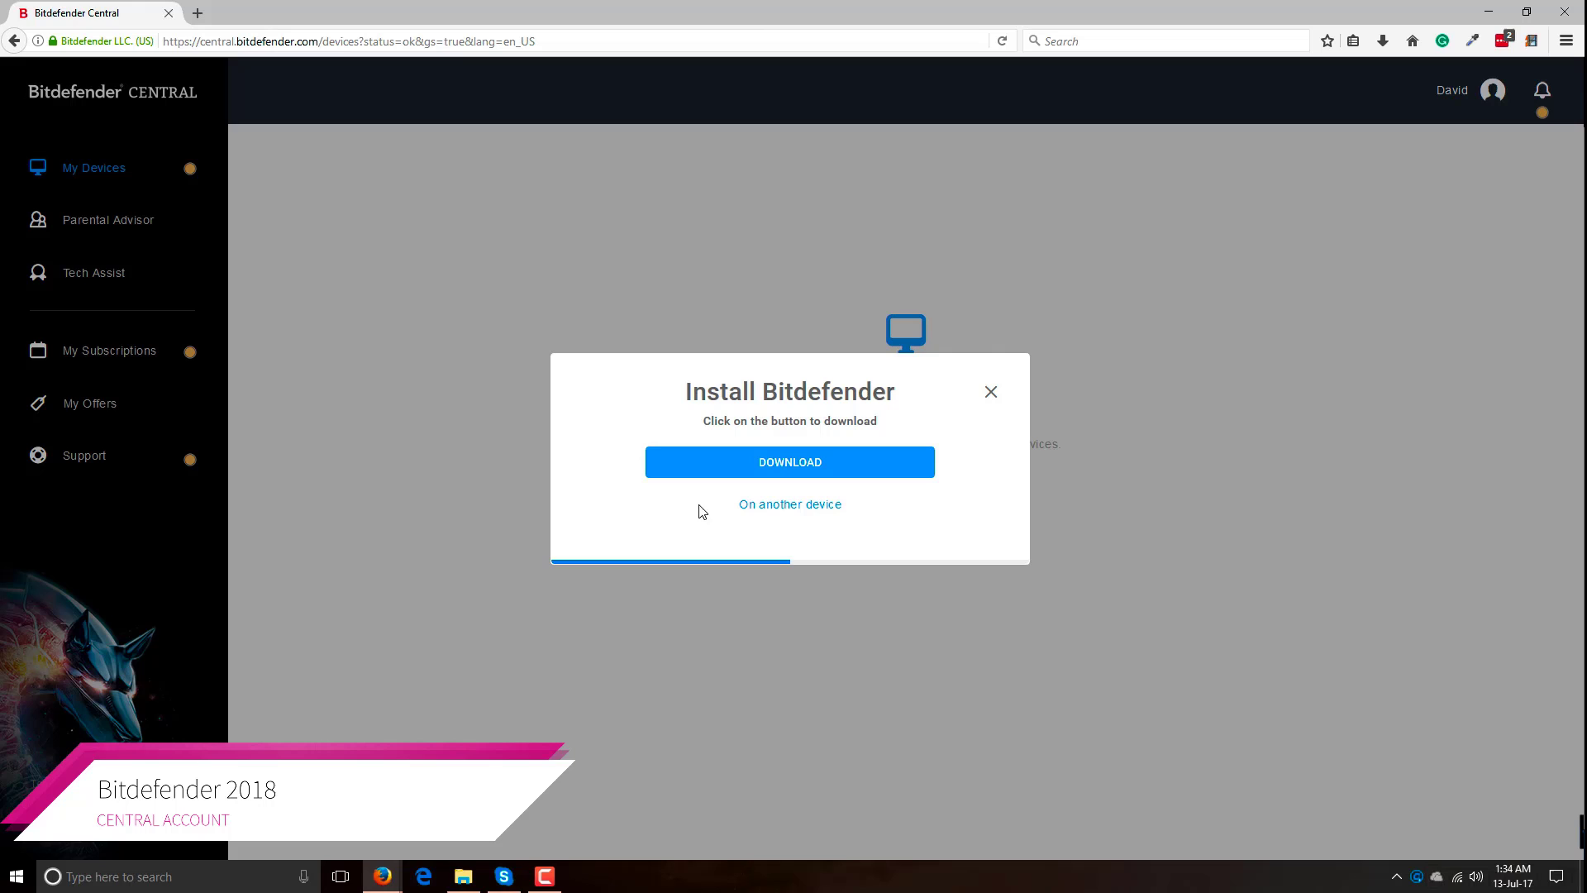
click(761, 509)
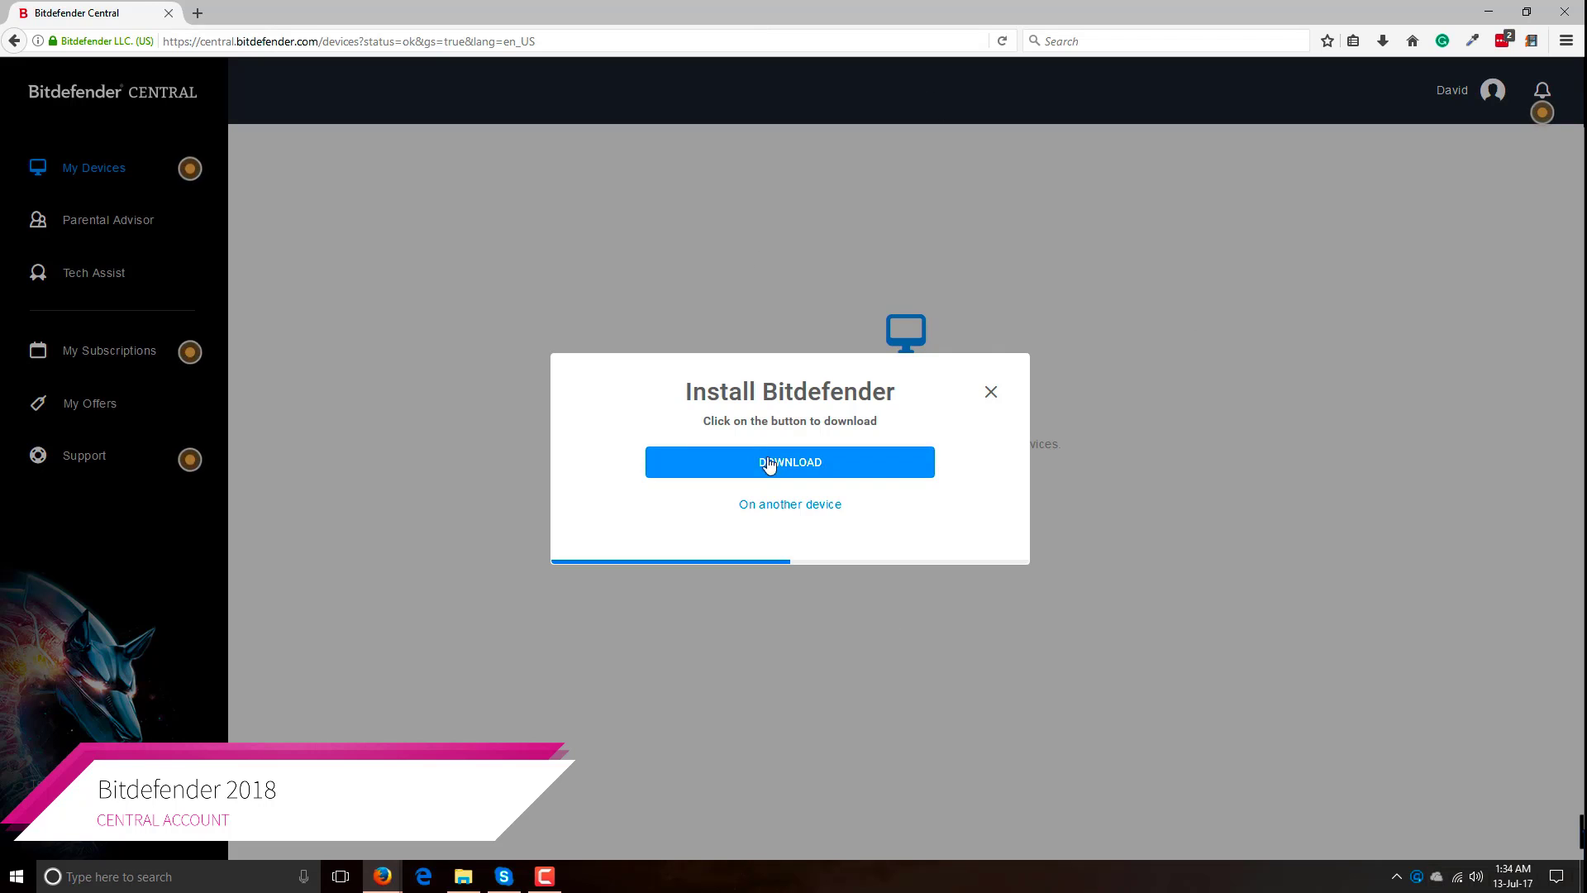
click(760, 508)
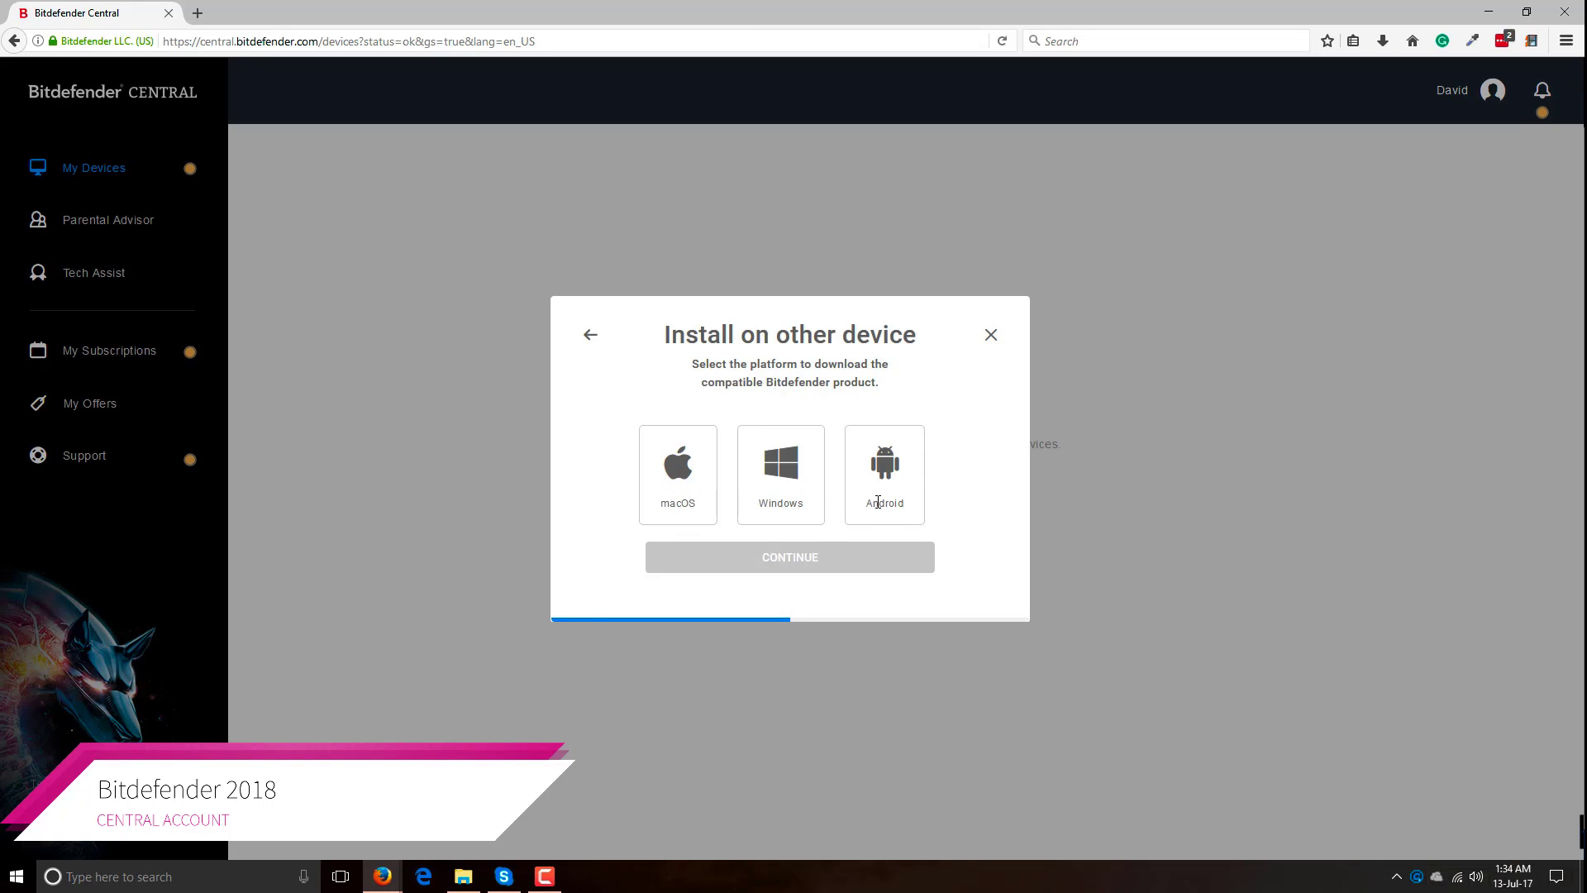
click(996, 333)
Step: Download the Bitdefender installer for this computer and save the file in Firefox
click(881, 496)
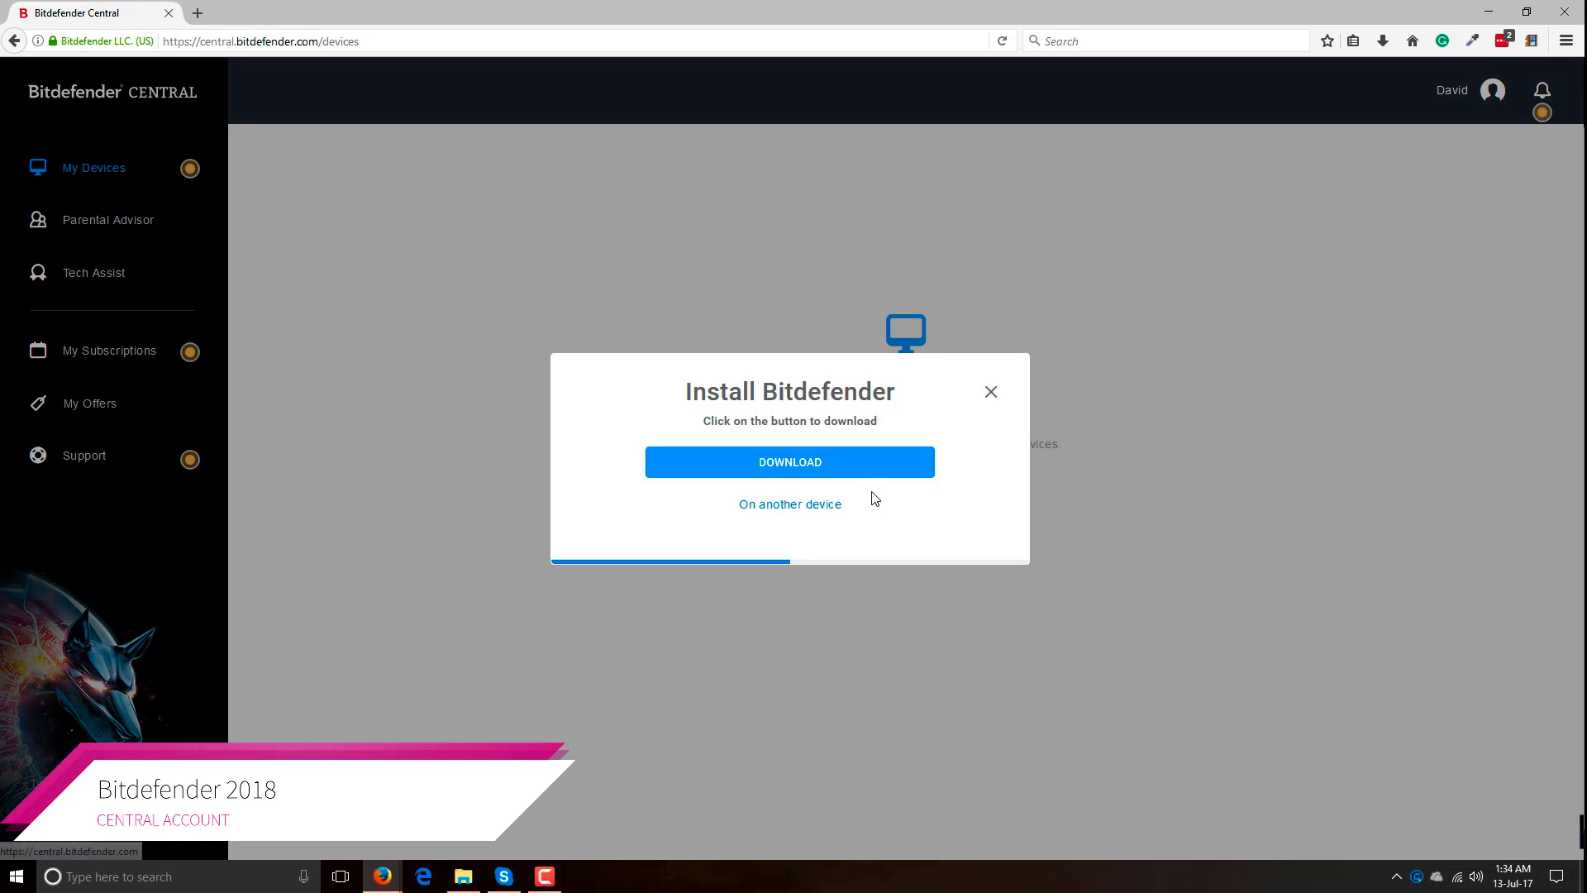
click(856, 468)
click(848, 486)
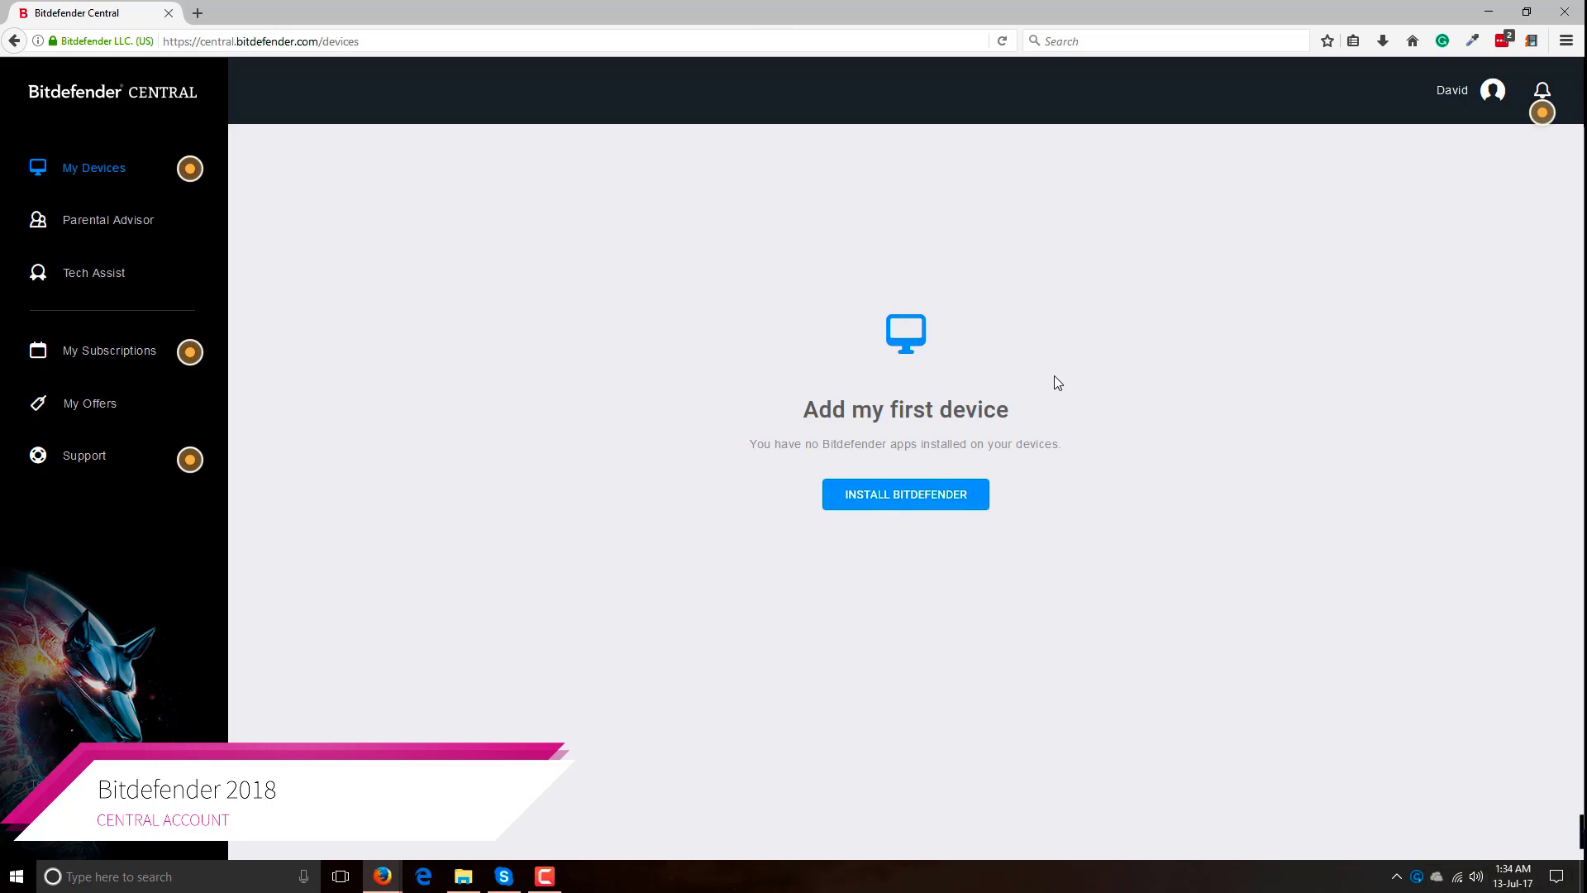
click(854, 530)
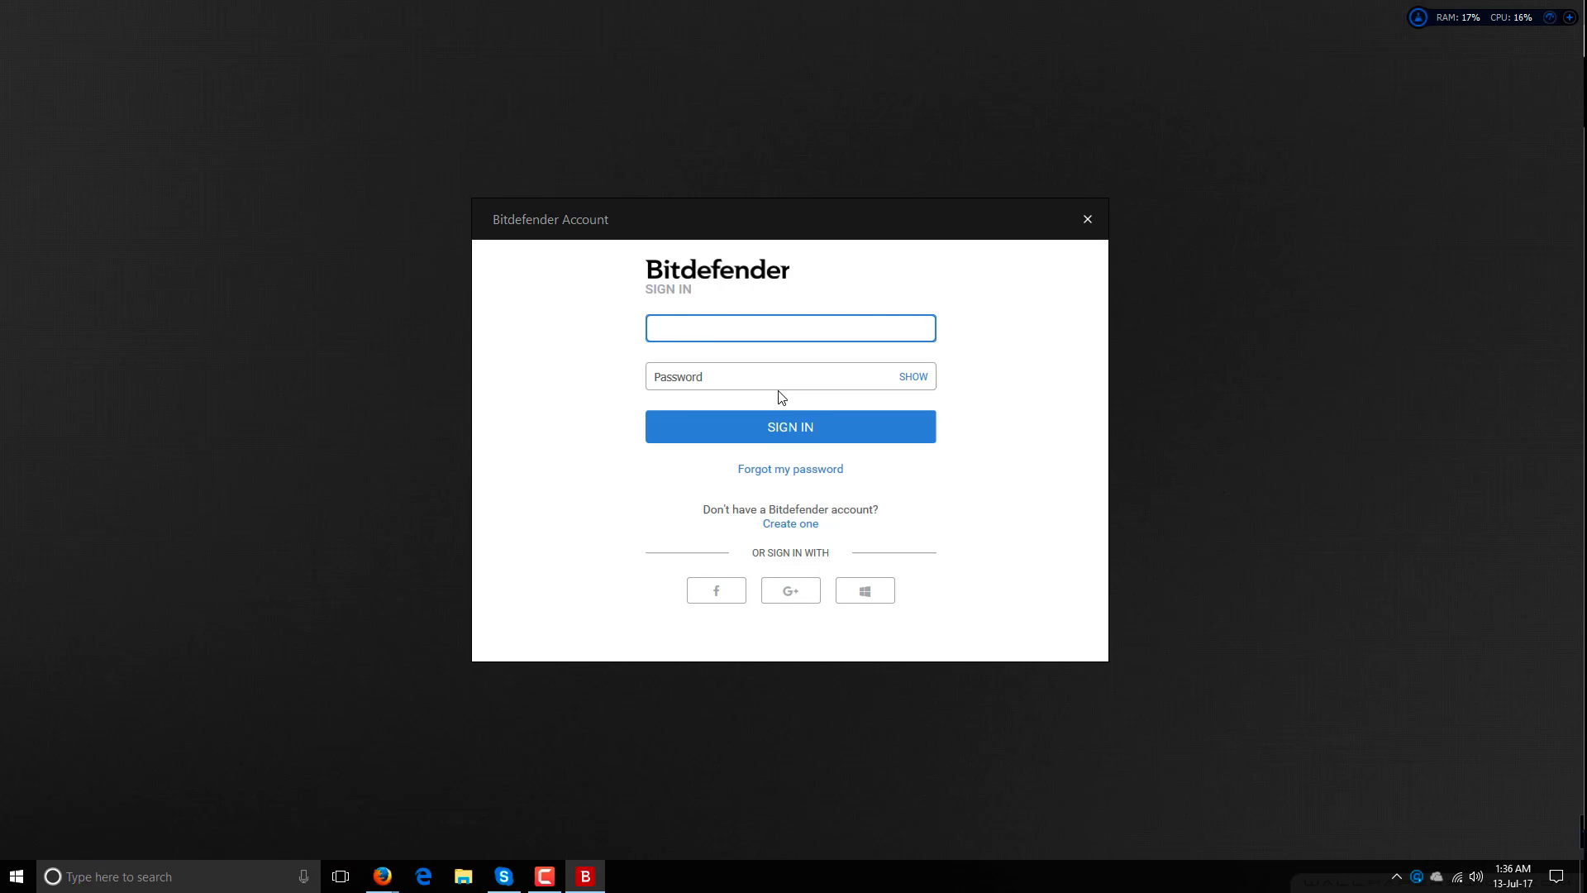
text(@dealarious.com)
Step: Sign in to the Bitdefender Account window with the new e-mail and password
key(Tab)
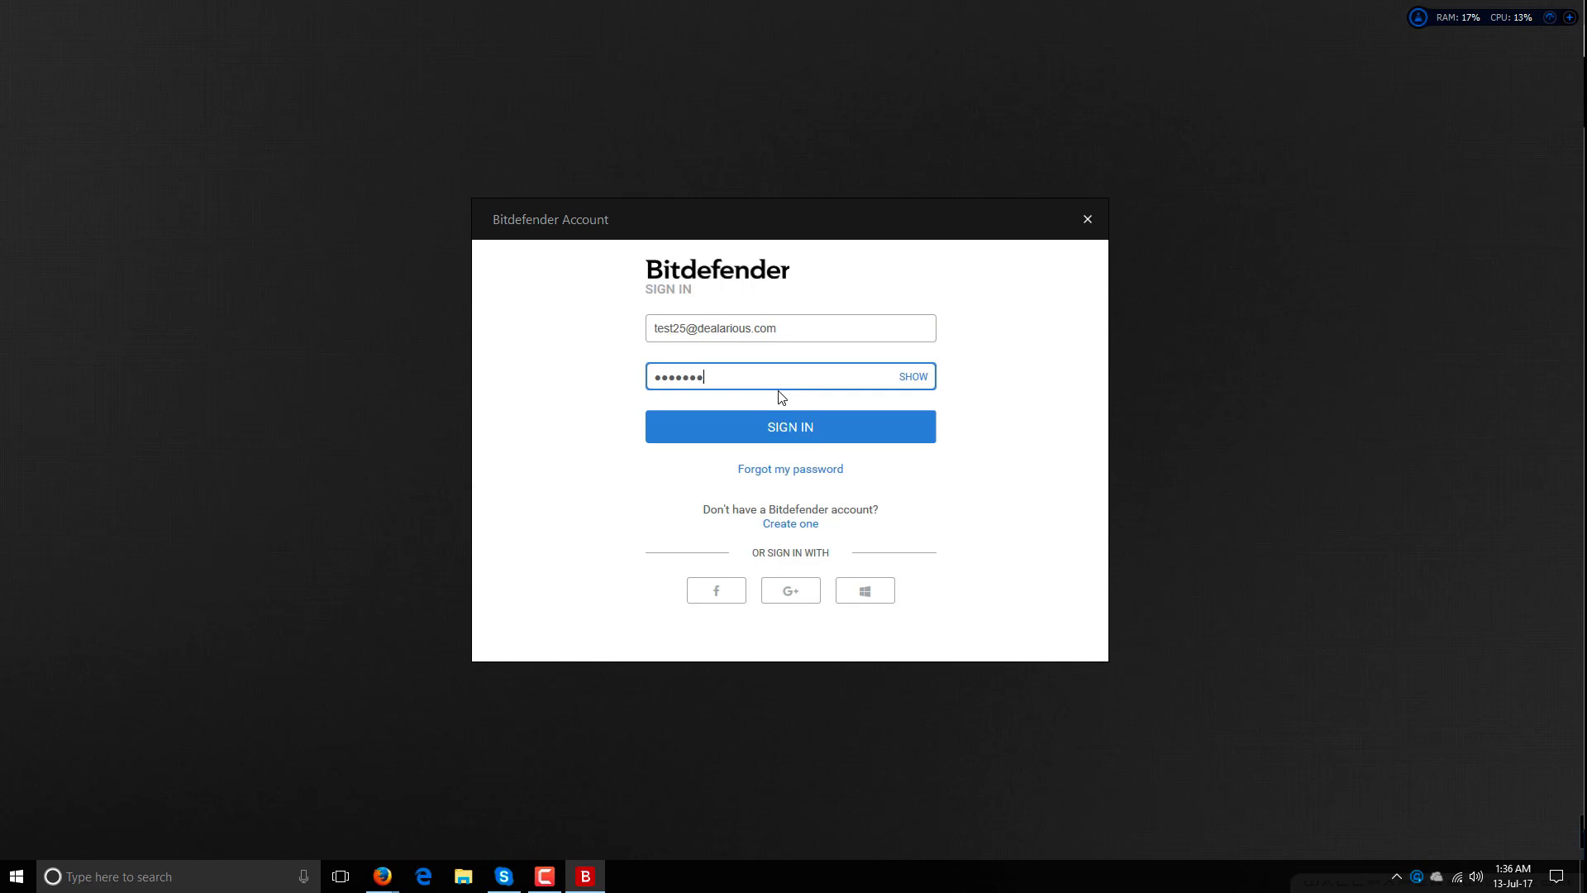
click(784, 427)
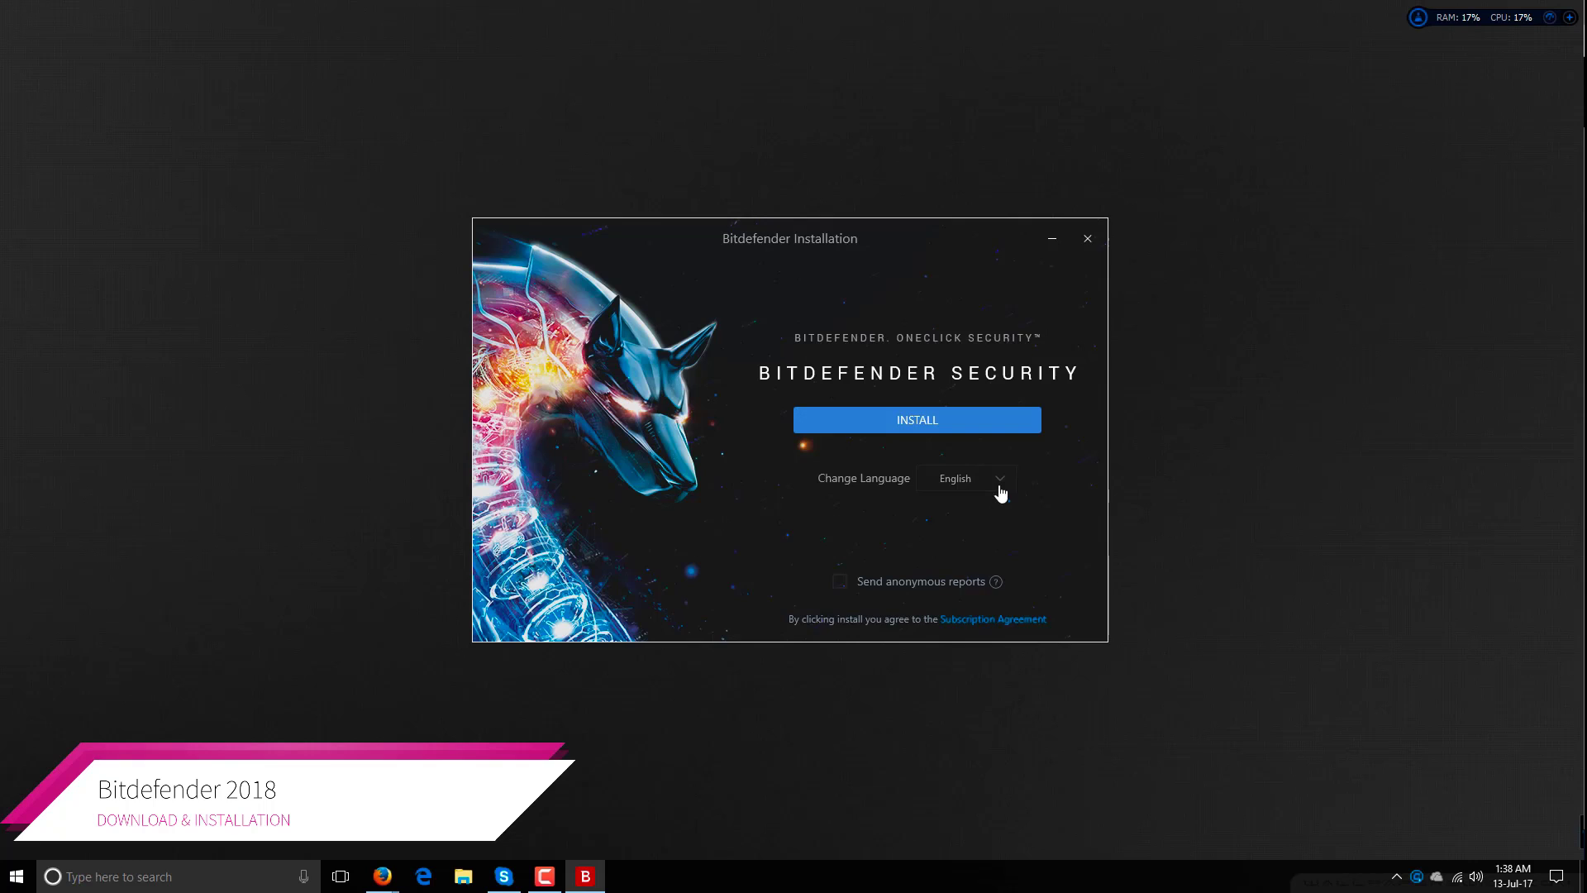
Step: Install Bitdefender in English with anonymous reports turned off
click(999, 481)
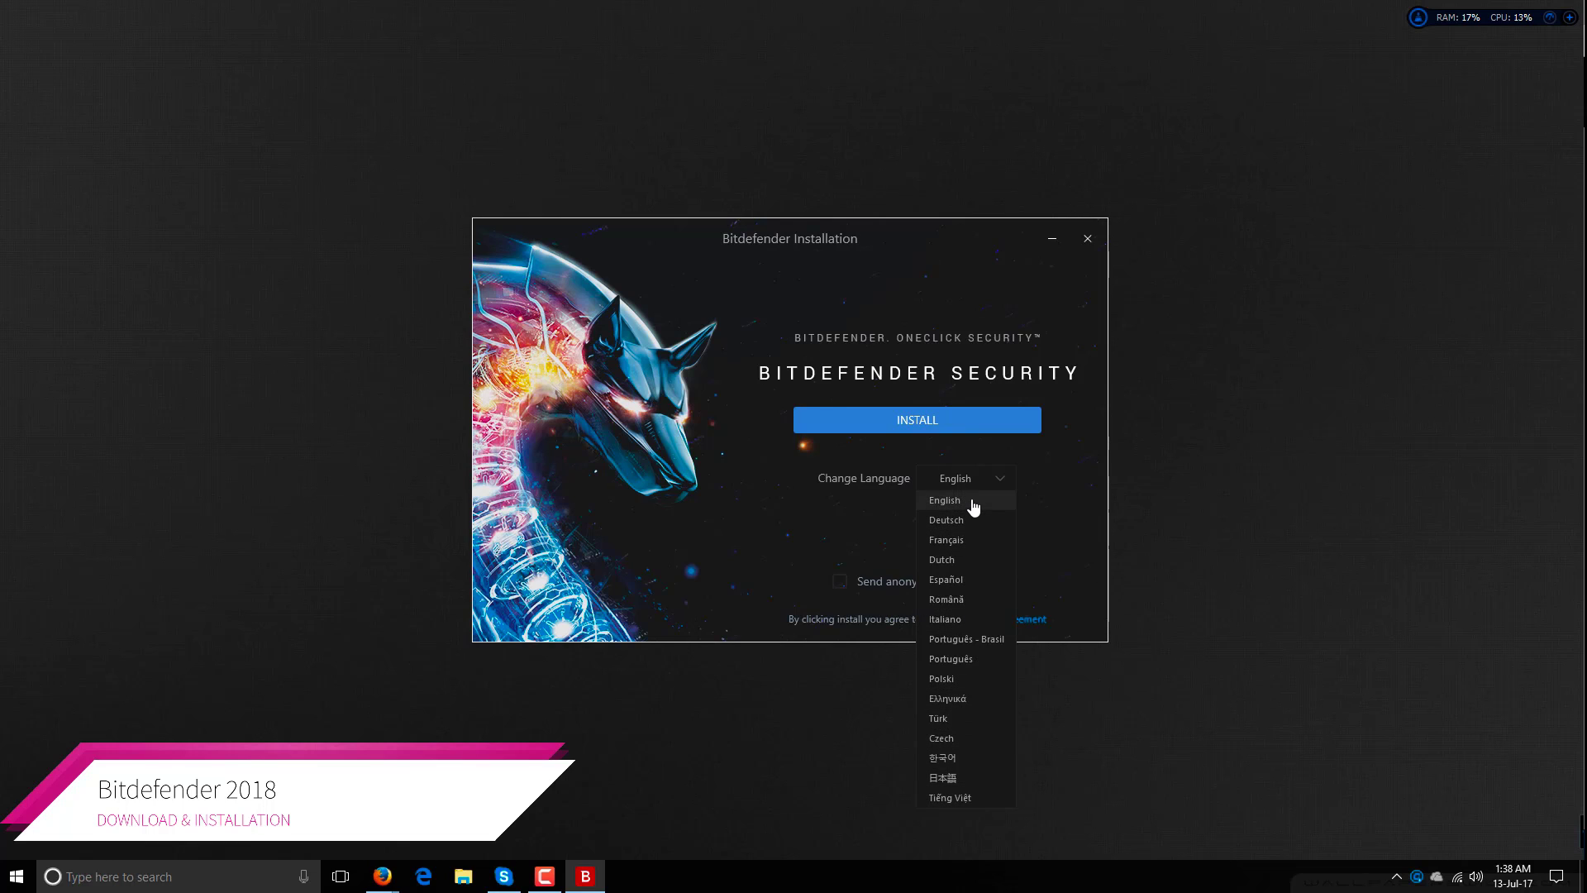
click(885, 505)
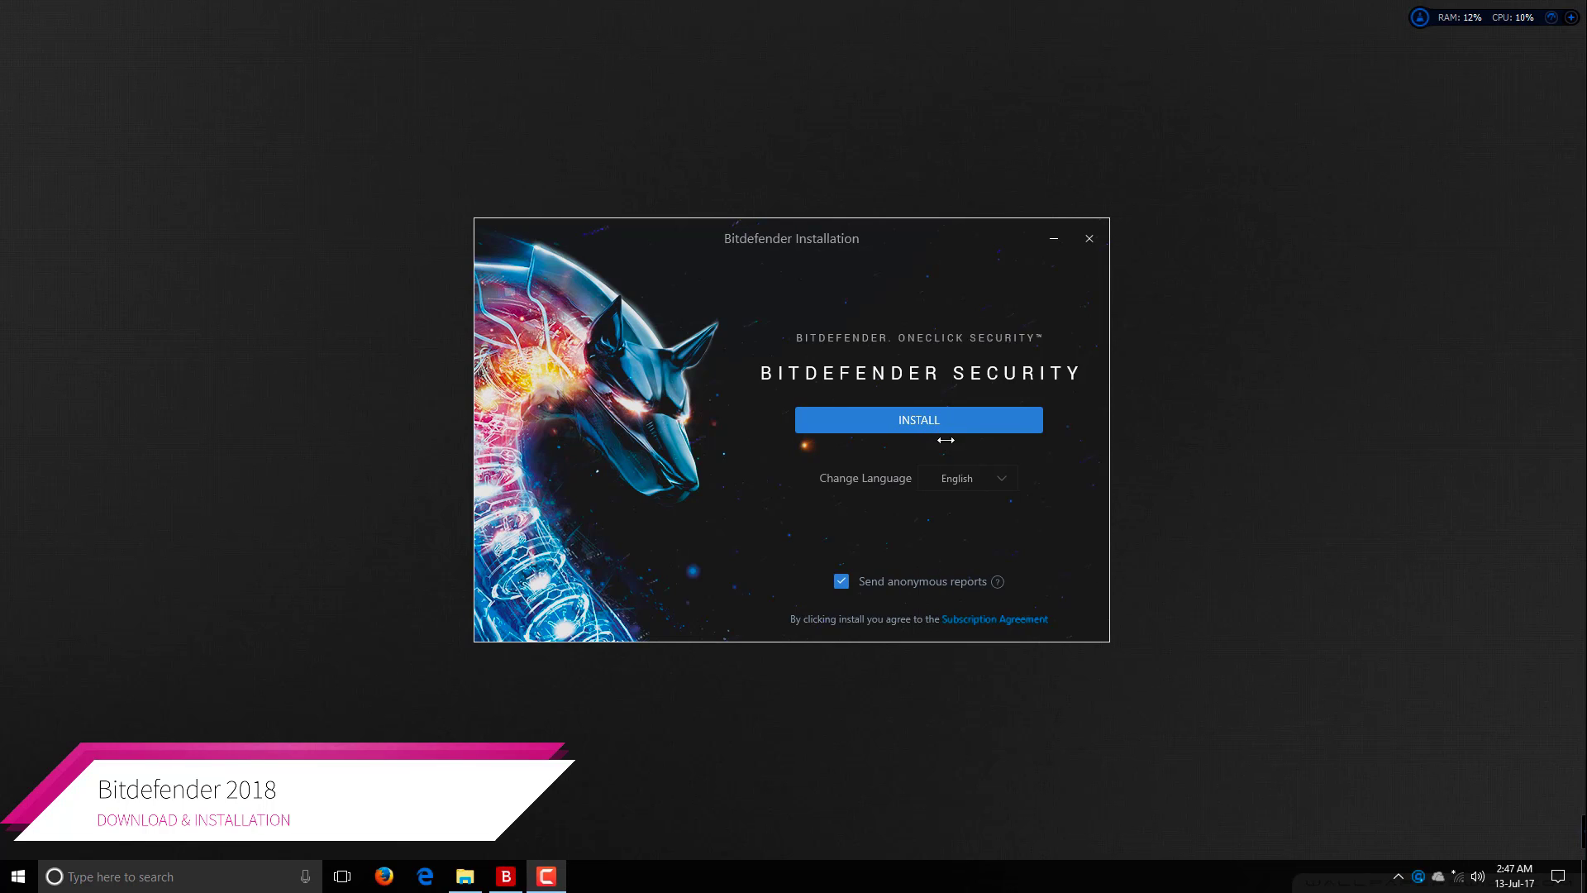
click(905, 581)
click(919, 425)
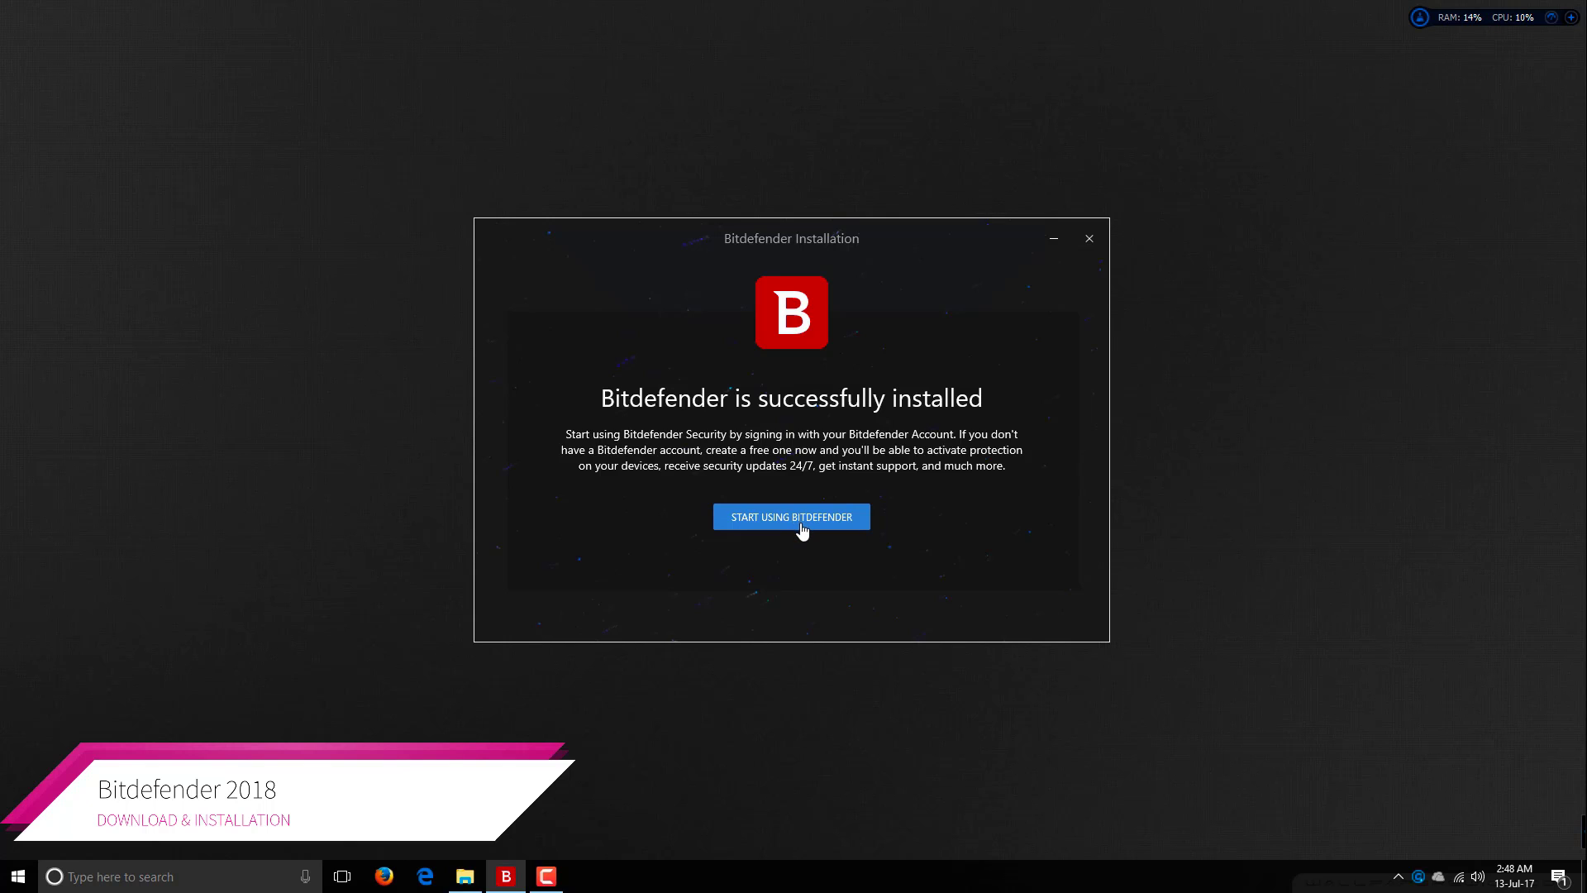
Step: Activate Total Security 2018 by pasting an activation code and finishing setup
click(802, 526)
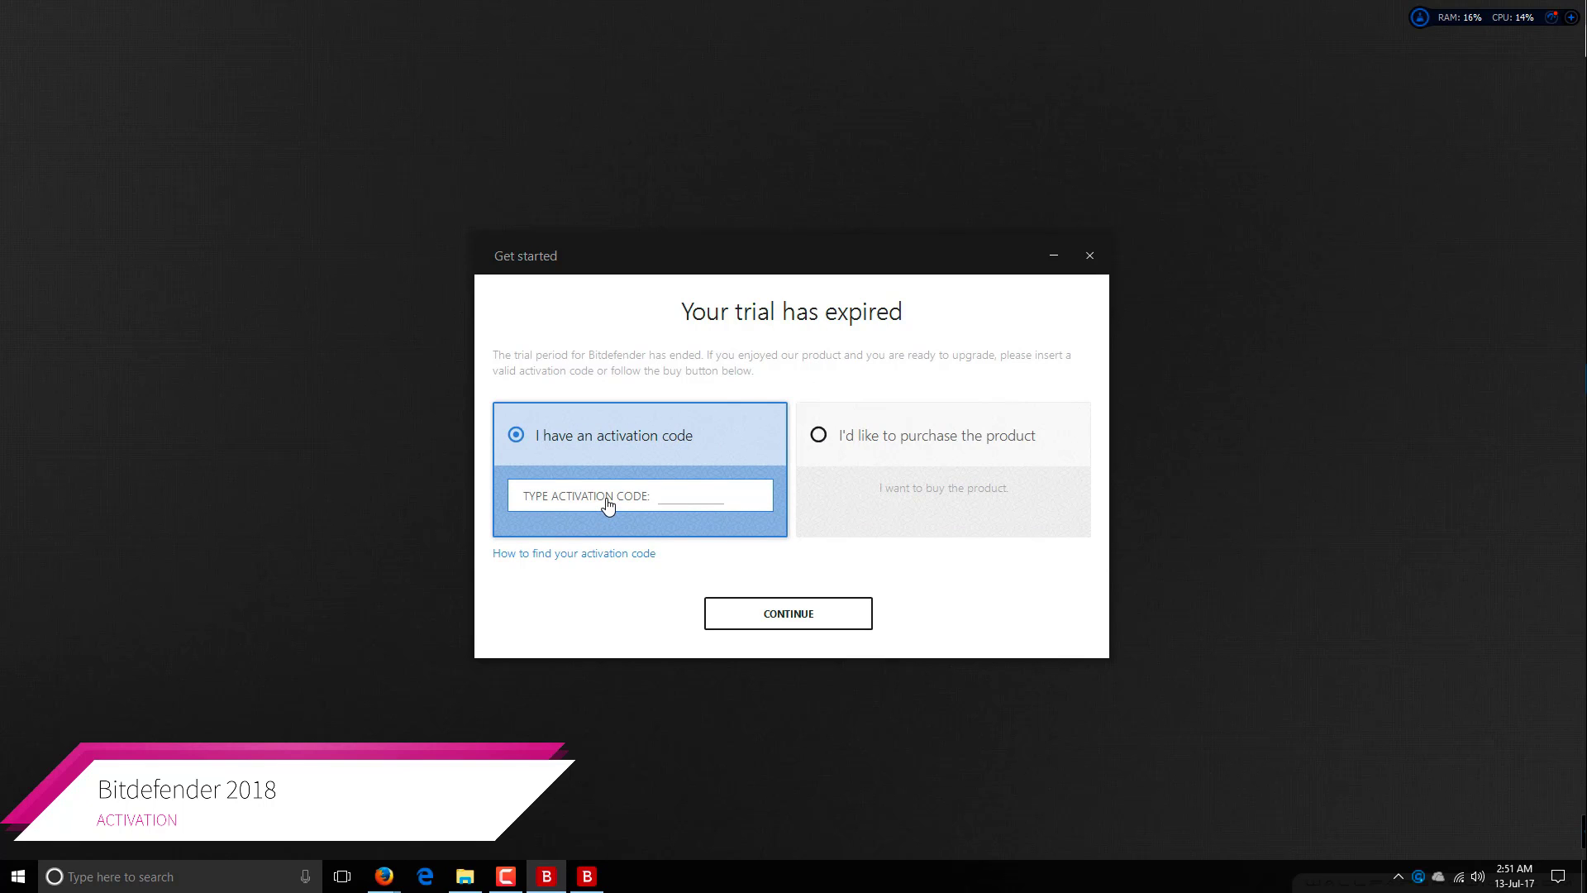
click(639, 496)
key(ctrl+v)
click(814, 609)
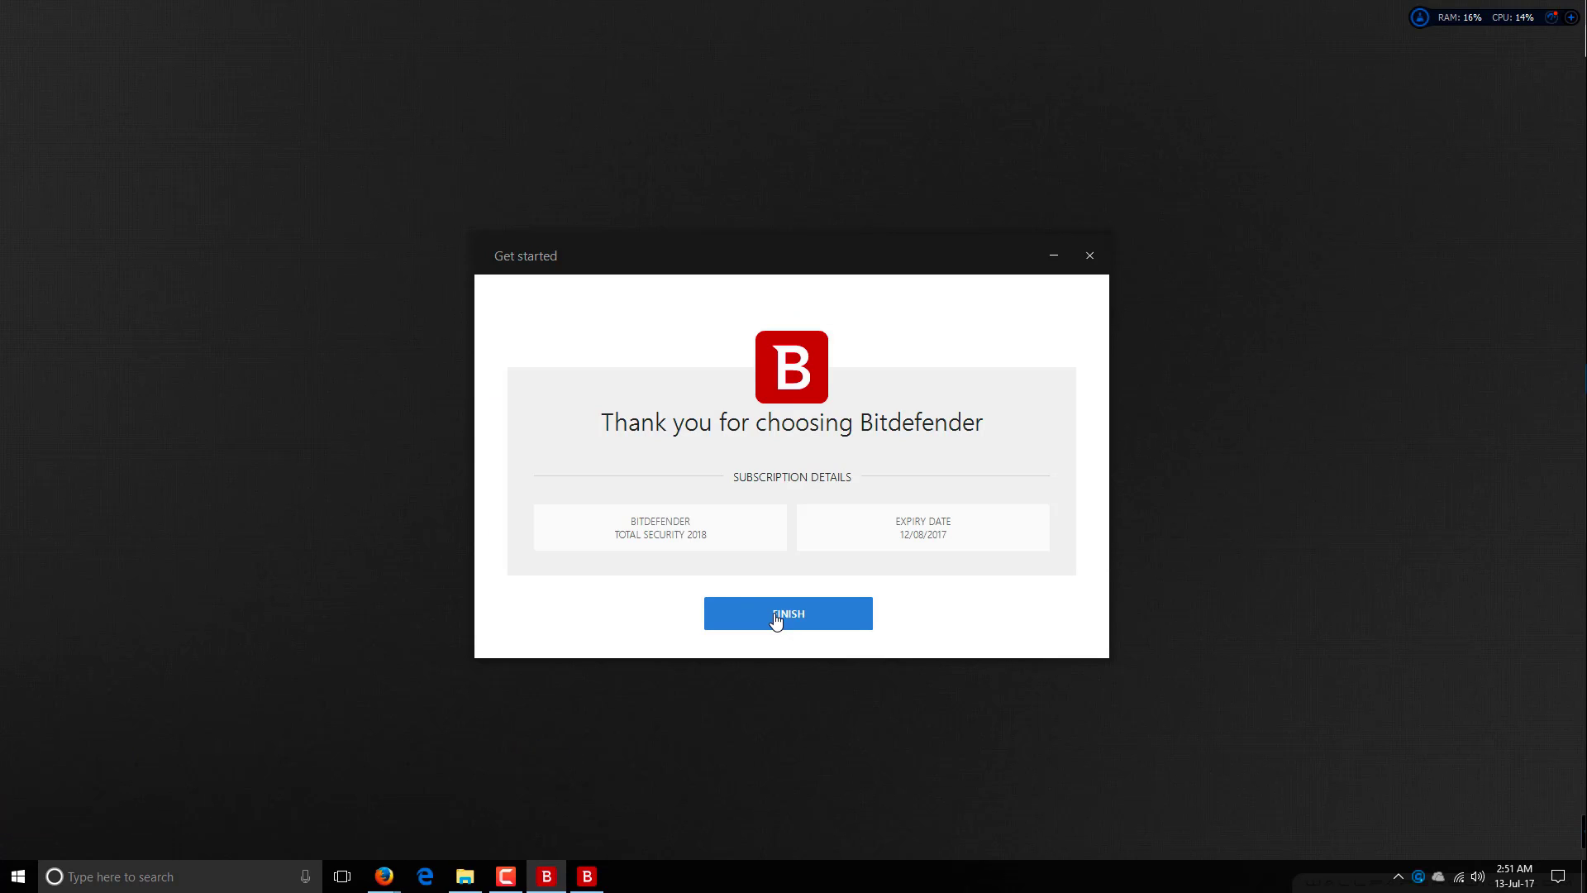
click(778, 617)
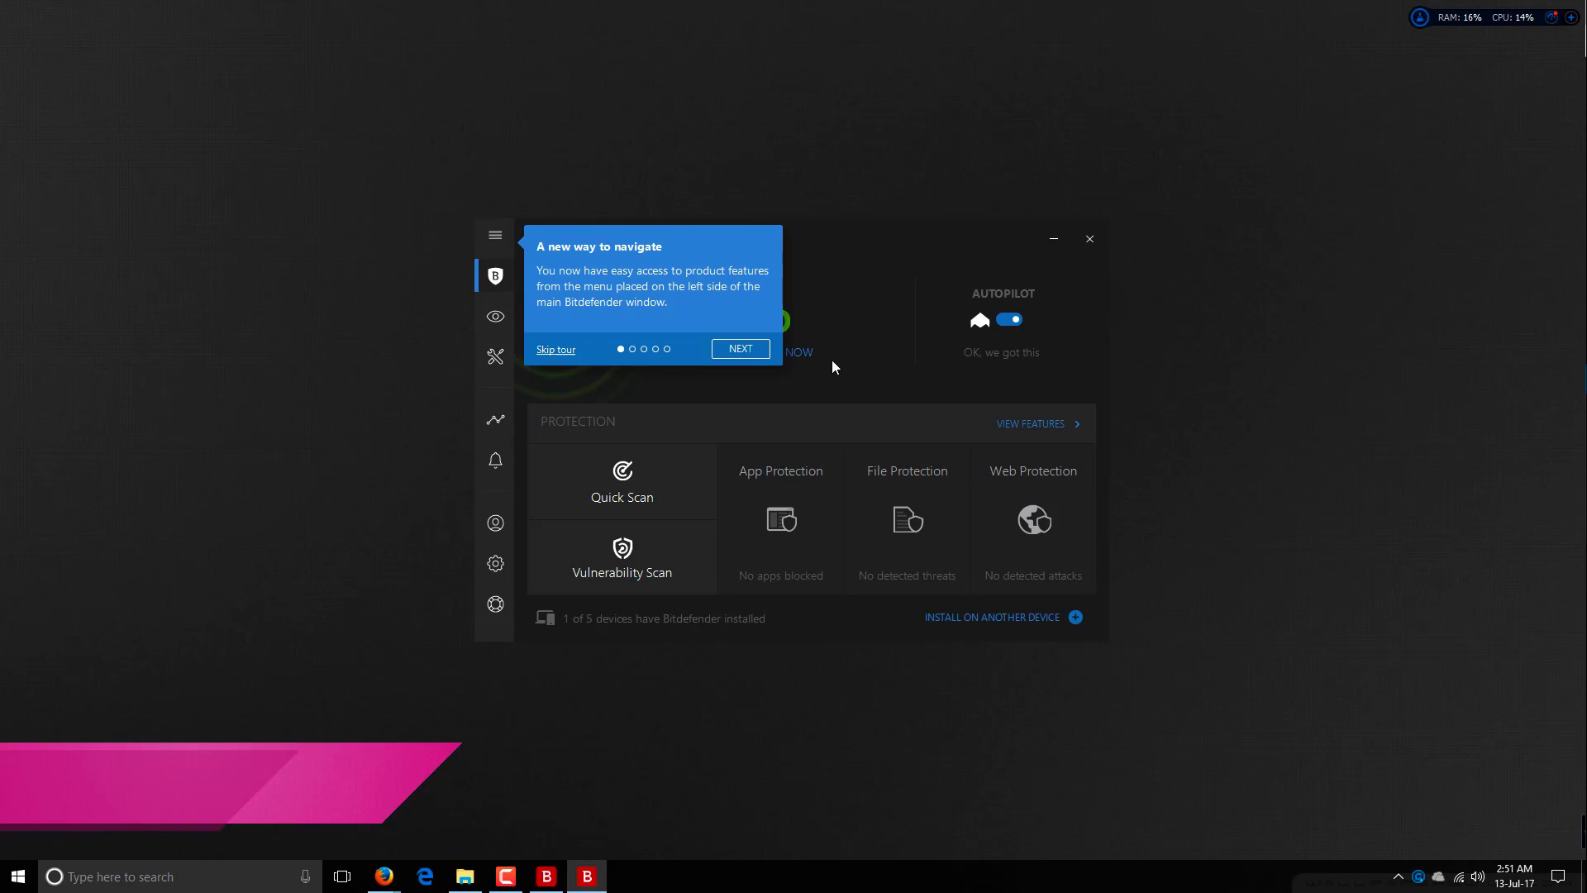
Step: Step through and close the introductory tour, then start the 'Last update: never' update
click(742, 349)
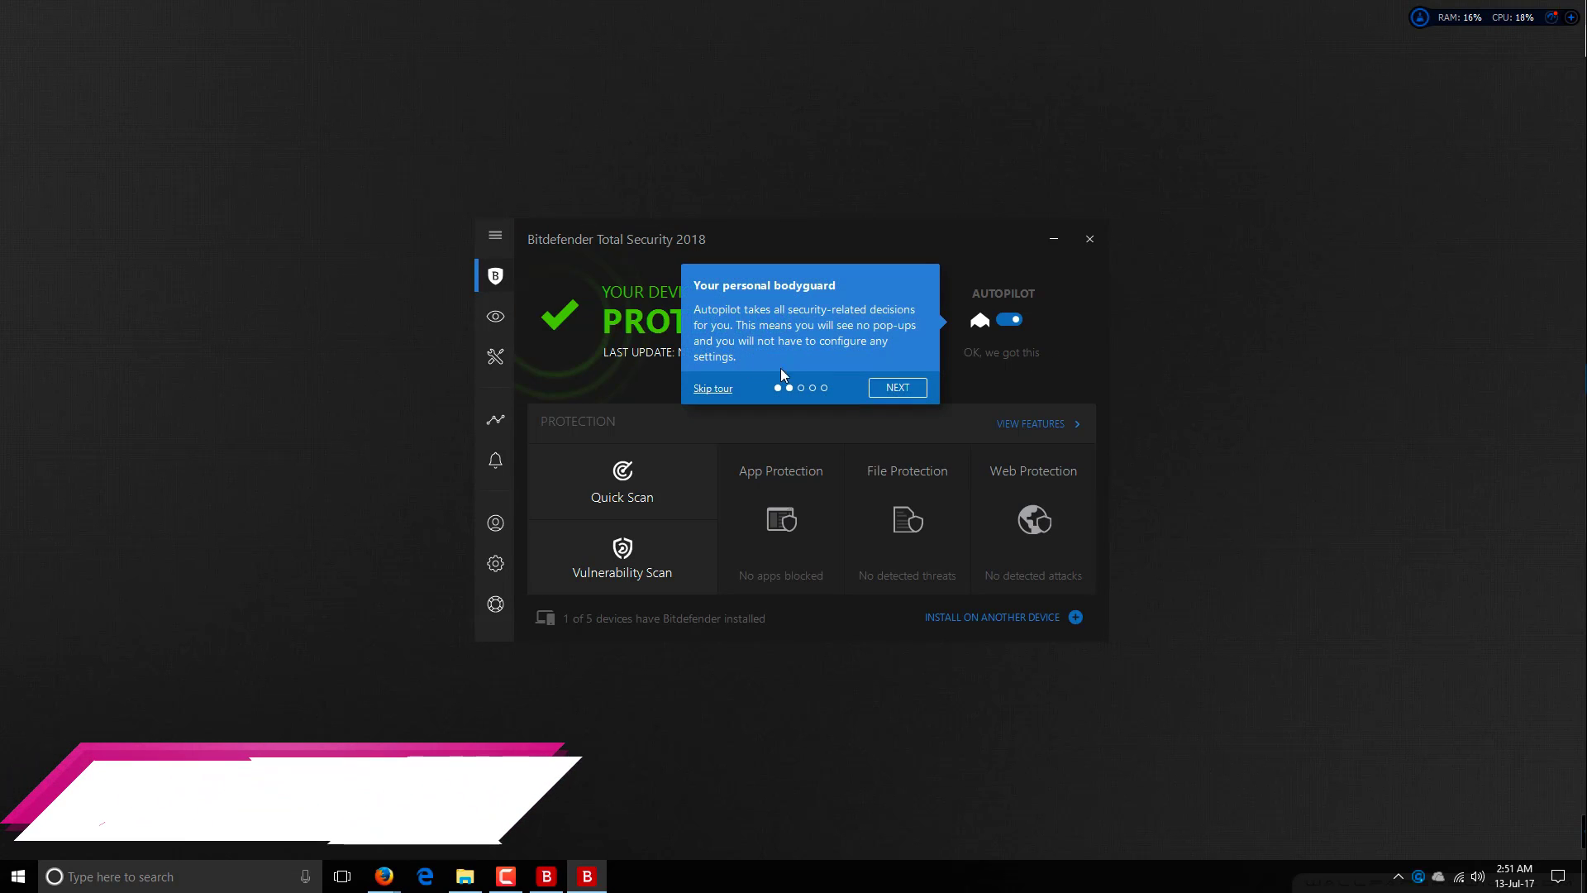
click(899, 389)
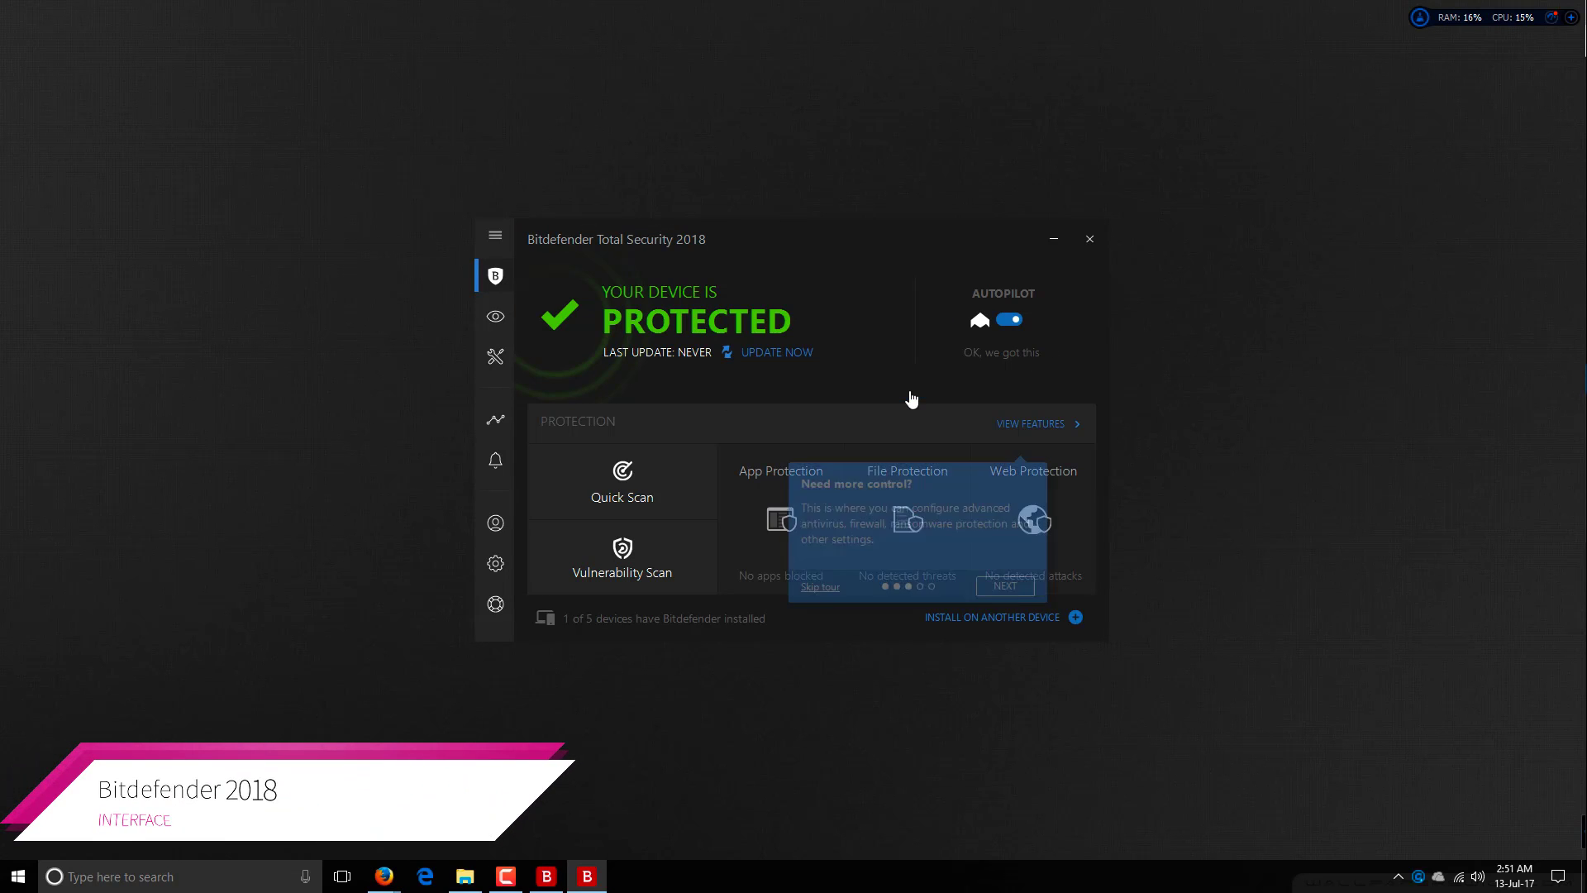
click(1001, 589)
click(752, 541)
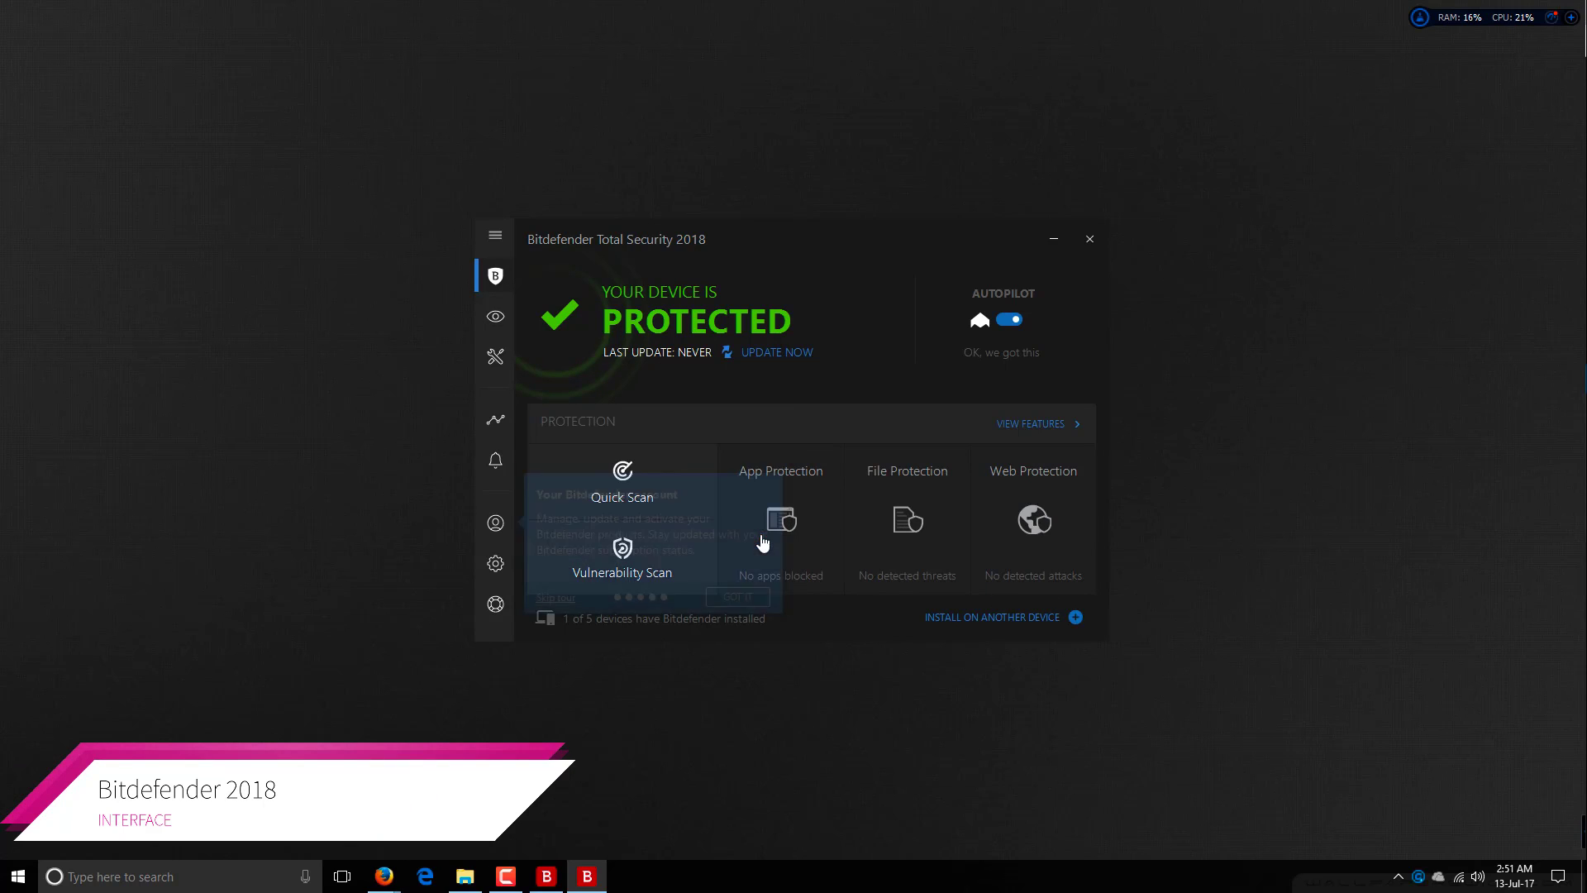
click(741, 597)
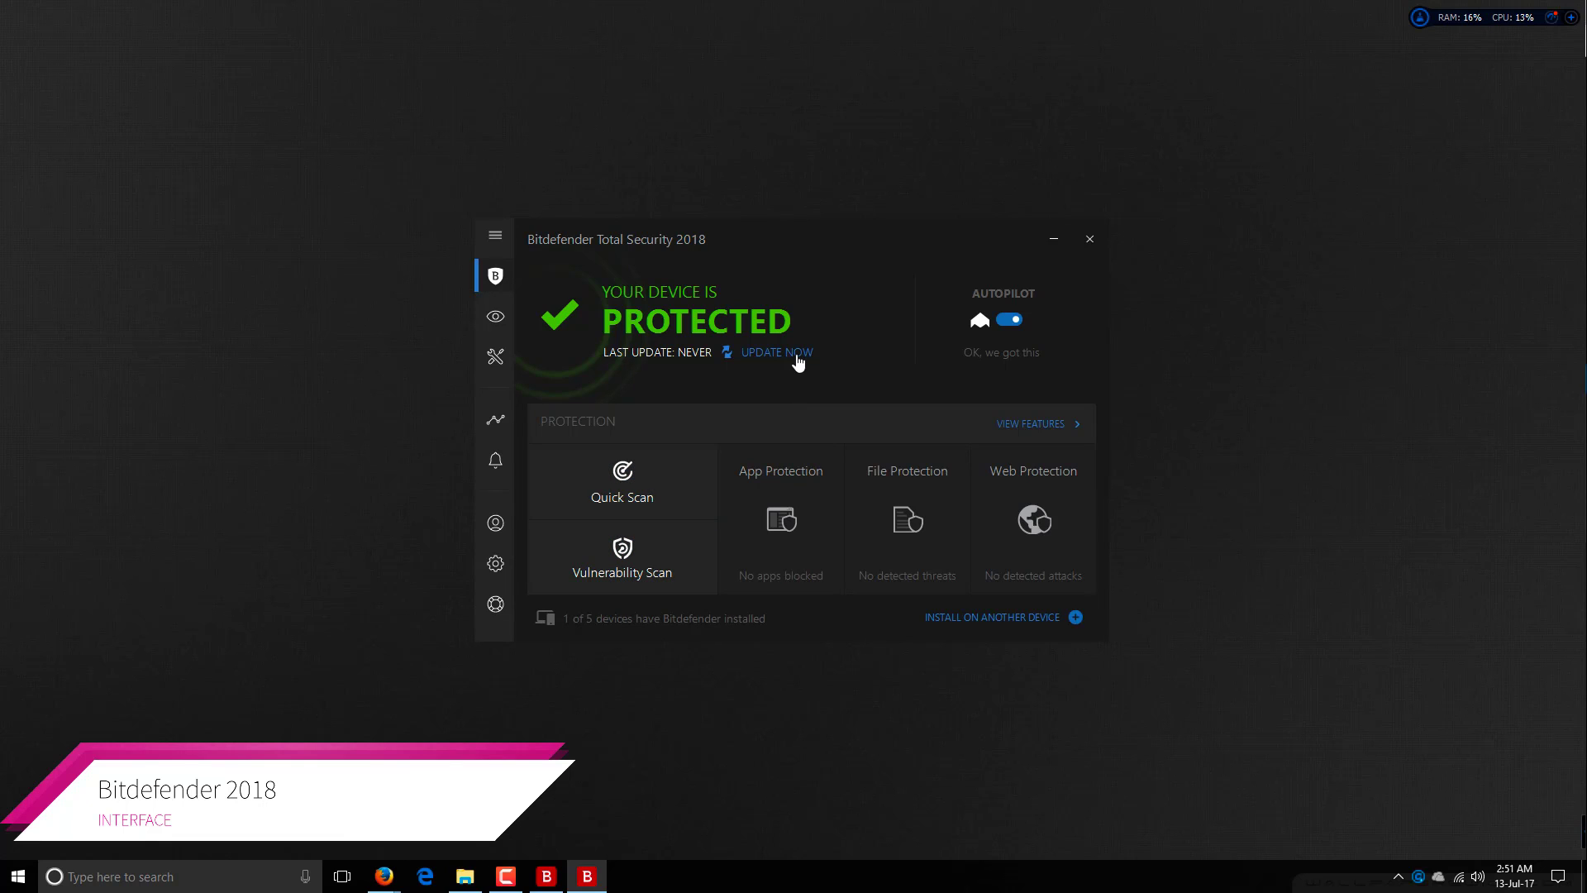
click(730, 355)
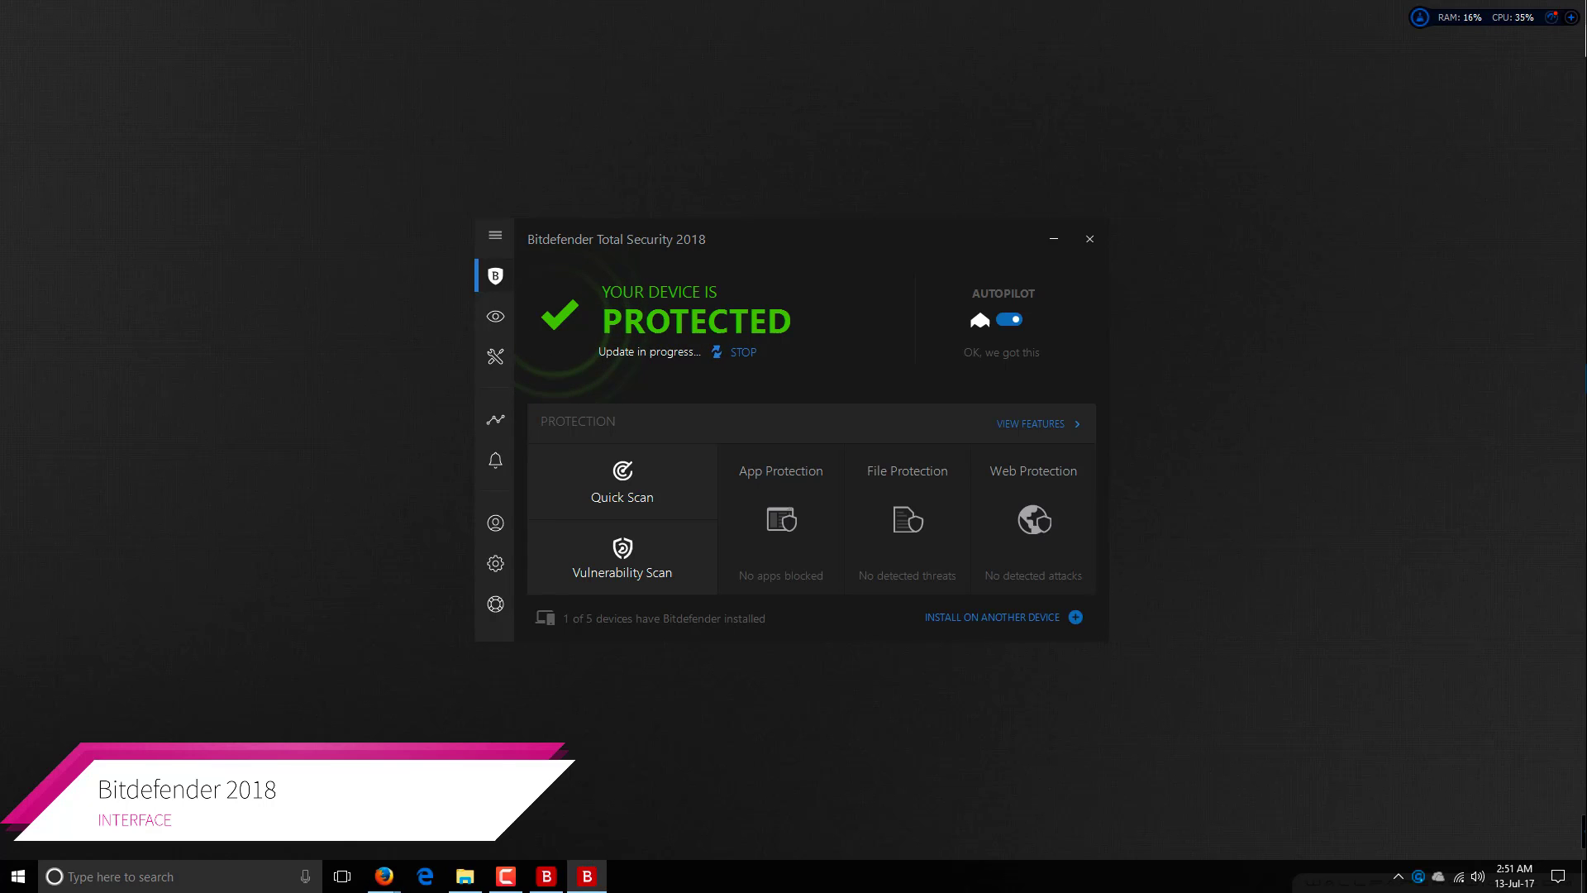
key(alt+Tab)
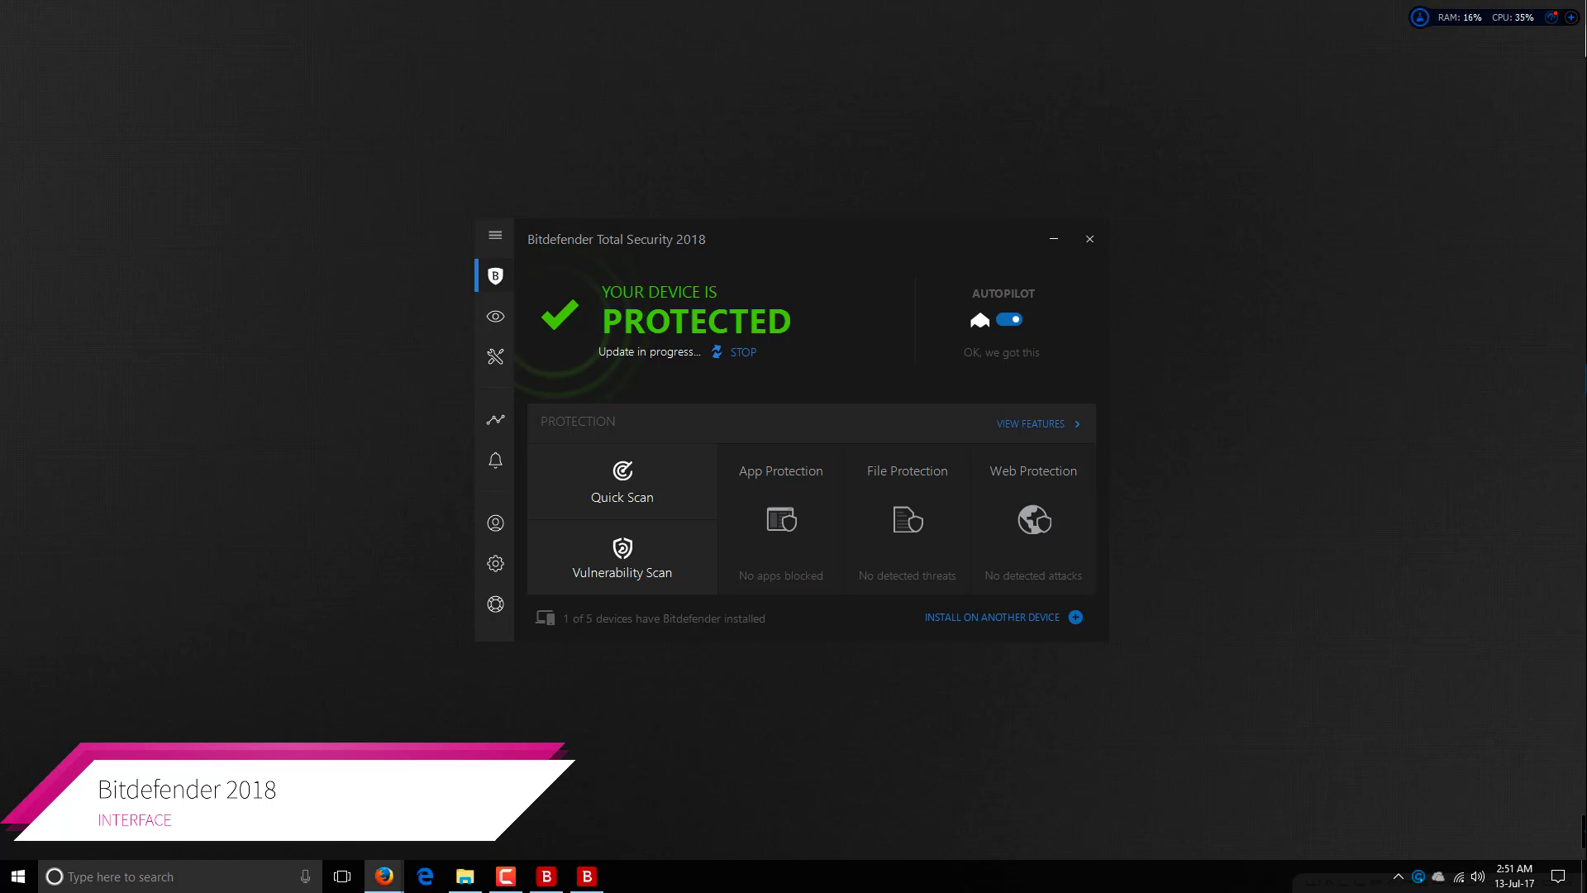